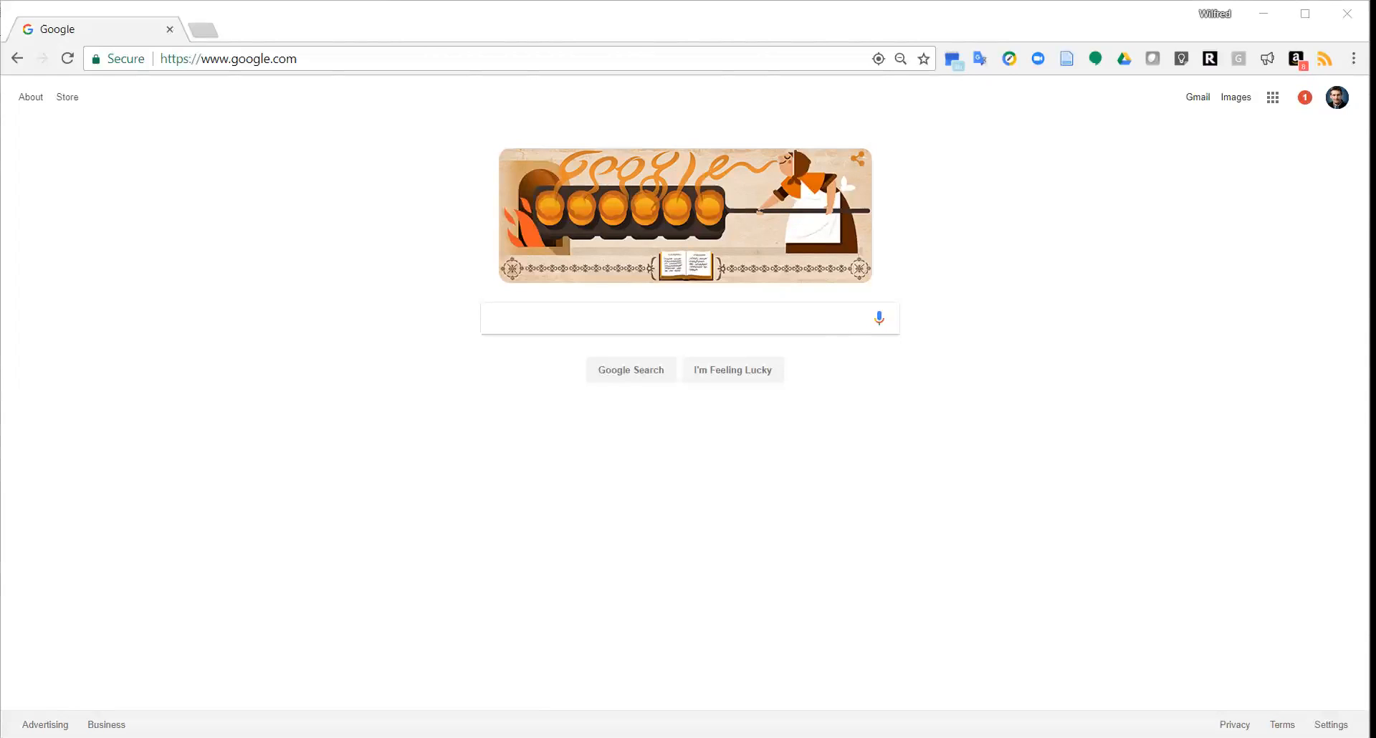
# - Go to gctc.opencommons.org and open the Creating an ActionCluster page from the catalog section
pyautogui.click(332, 59)
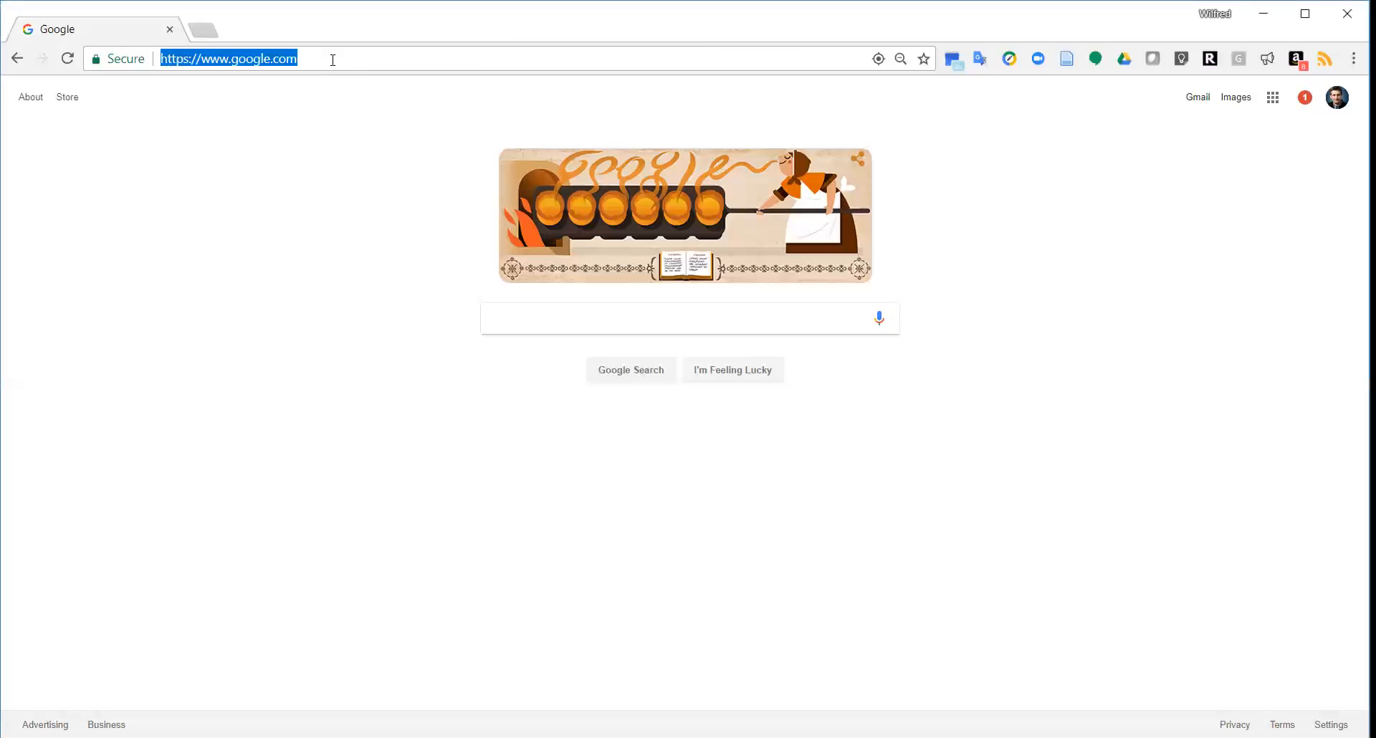
pyautogui.write('gctc')
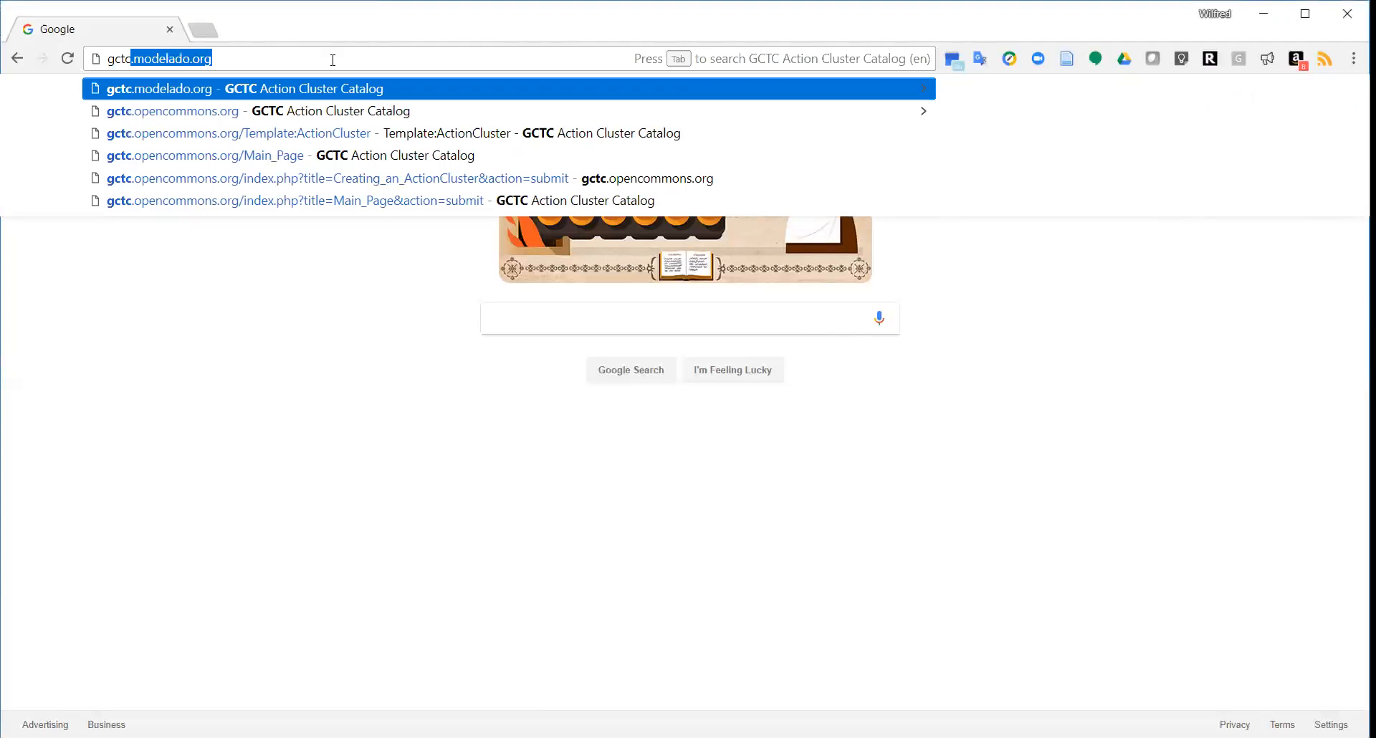
pyautogui.write('.open')
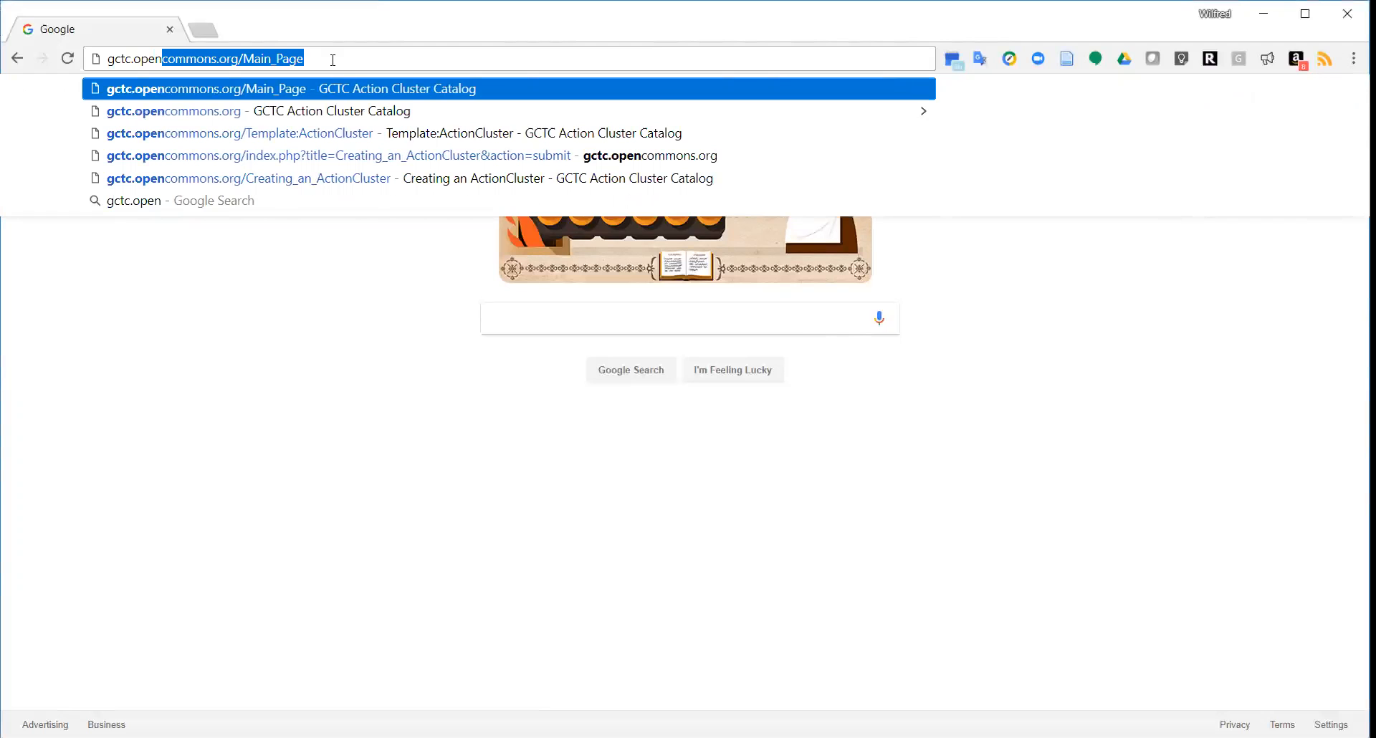
pyautogui.write('common')
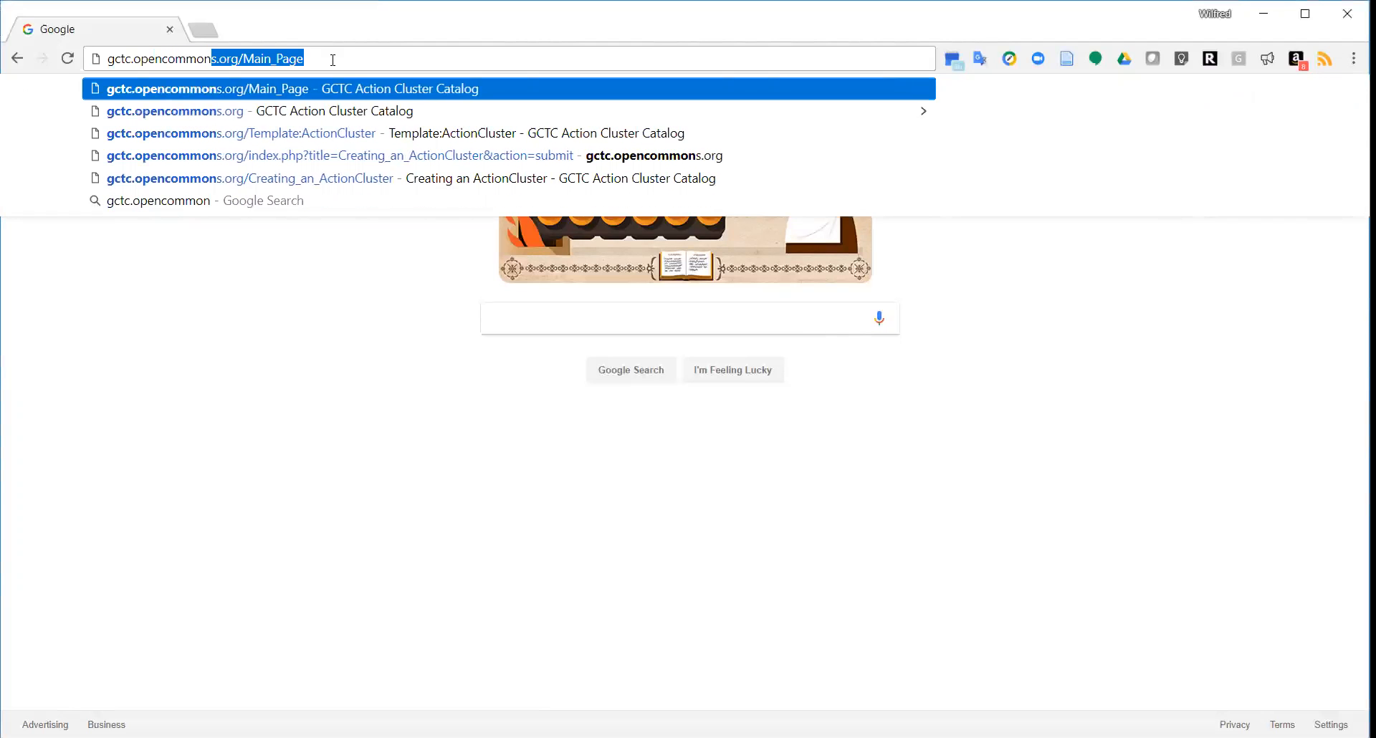
pyautogui.write('s.org')
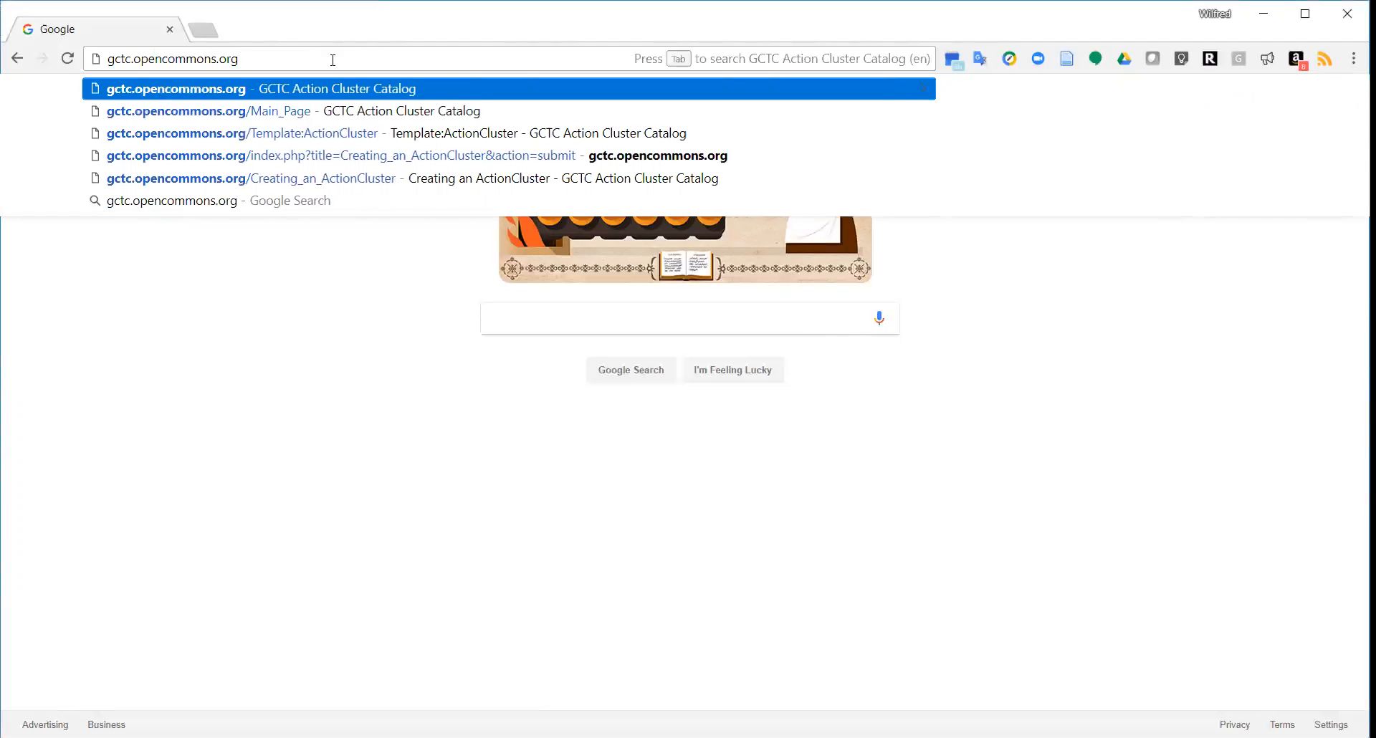
pyautogui.press('Return')
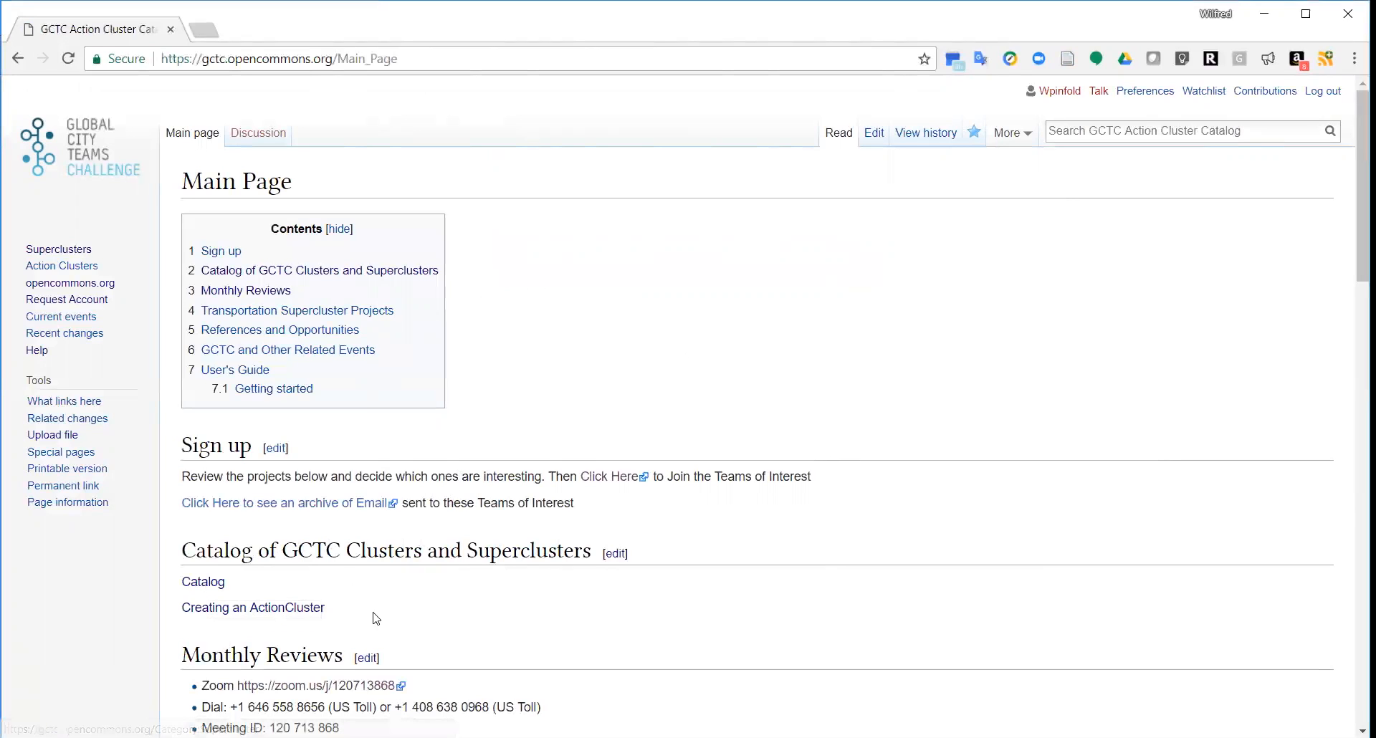
pyautogui.click(287, 614)
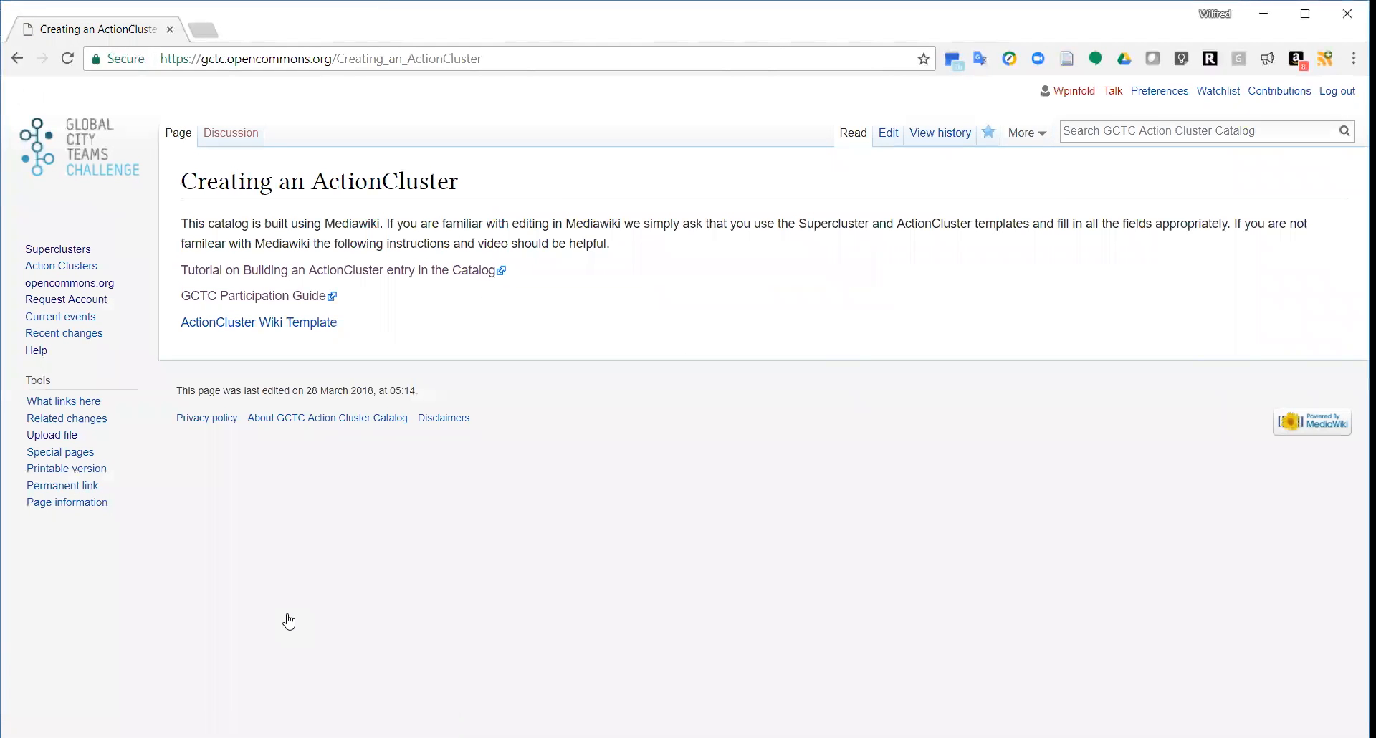
# - Open the GCTC Participation Guide and read its Tech Jam dates, domains of interest and worksheet submission instructions
pyautogui.click(289, 301)
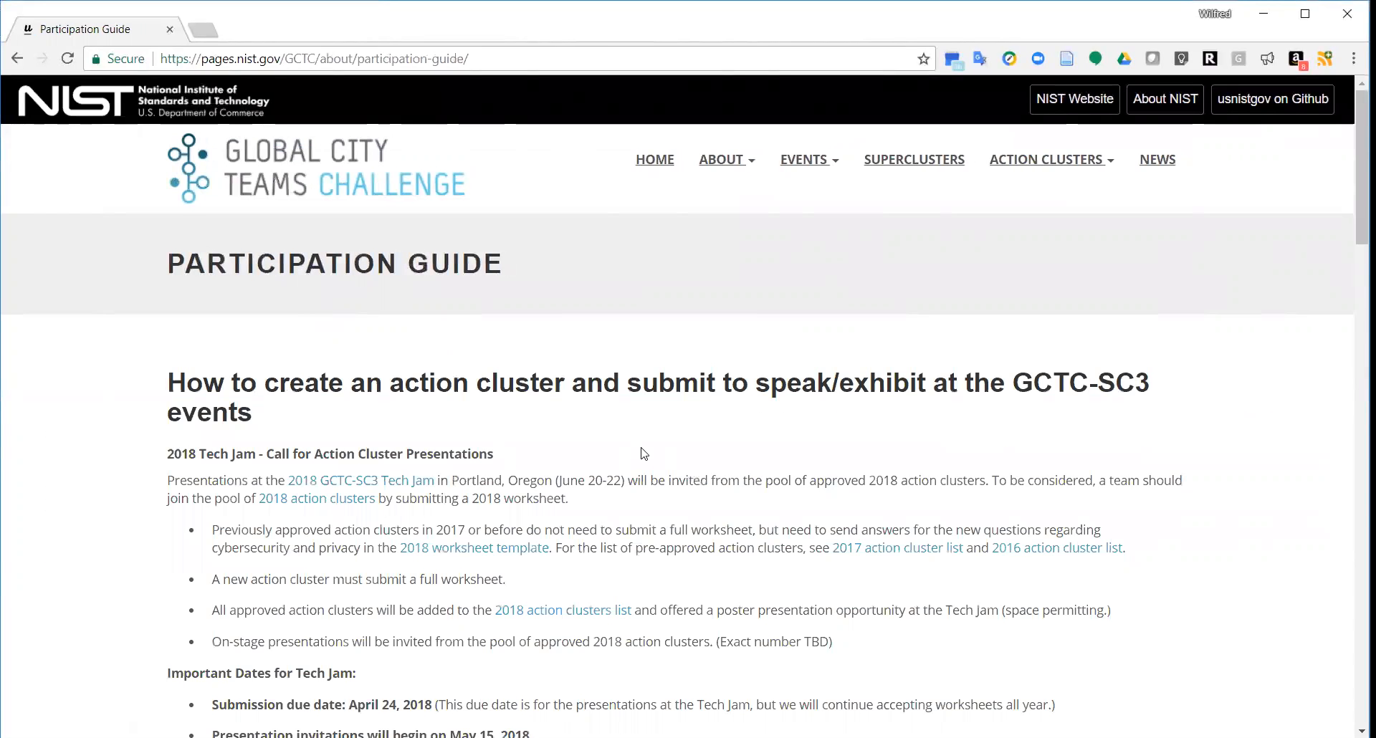
pyautogui.scroll(-2, 643, 453)
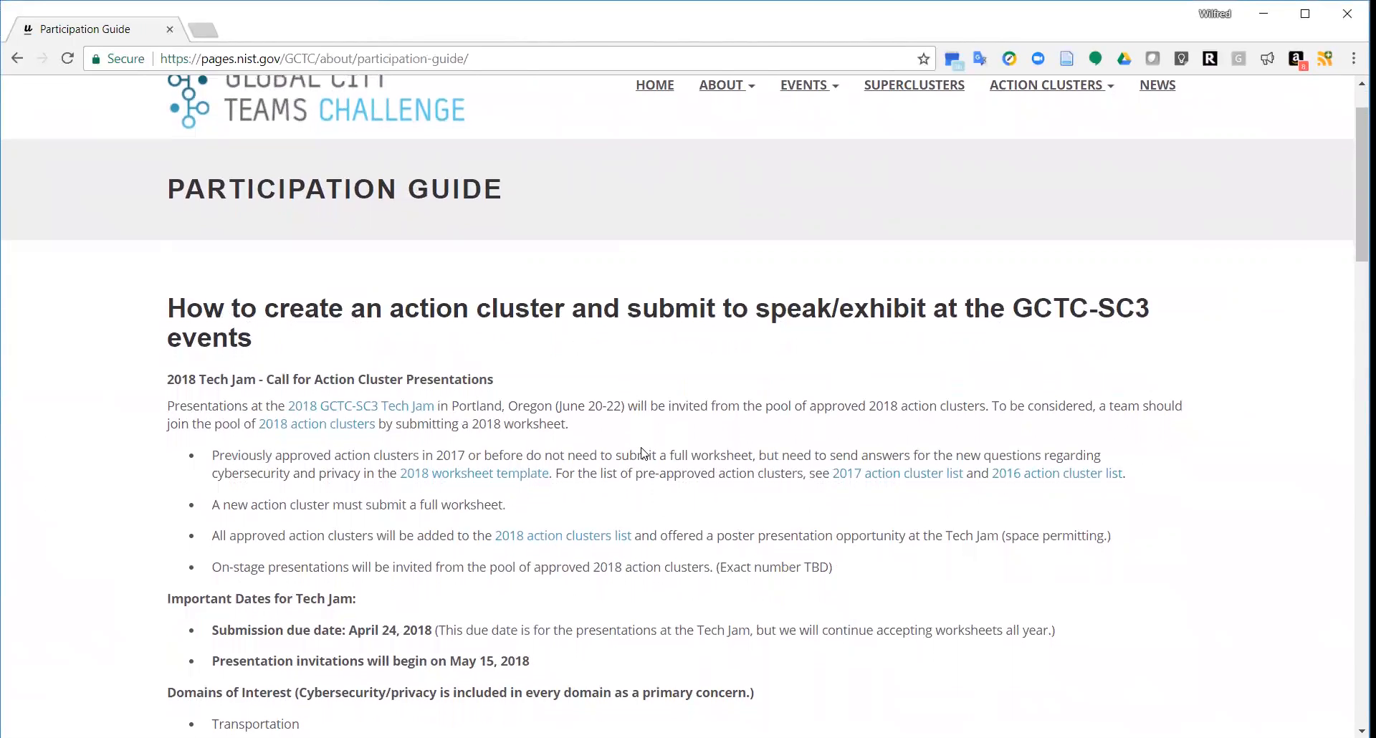
pyautogui.scroll(-1, 643, 453)
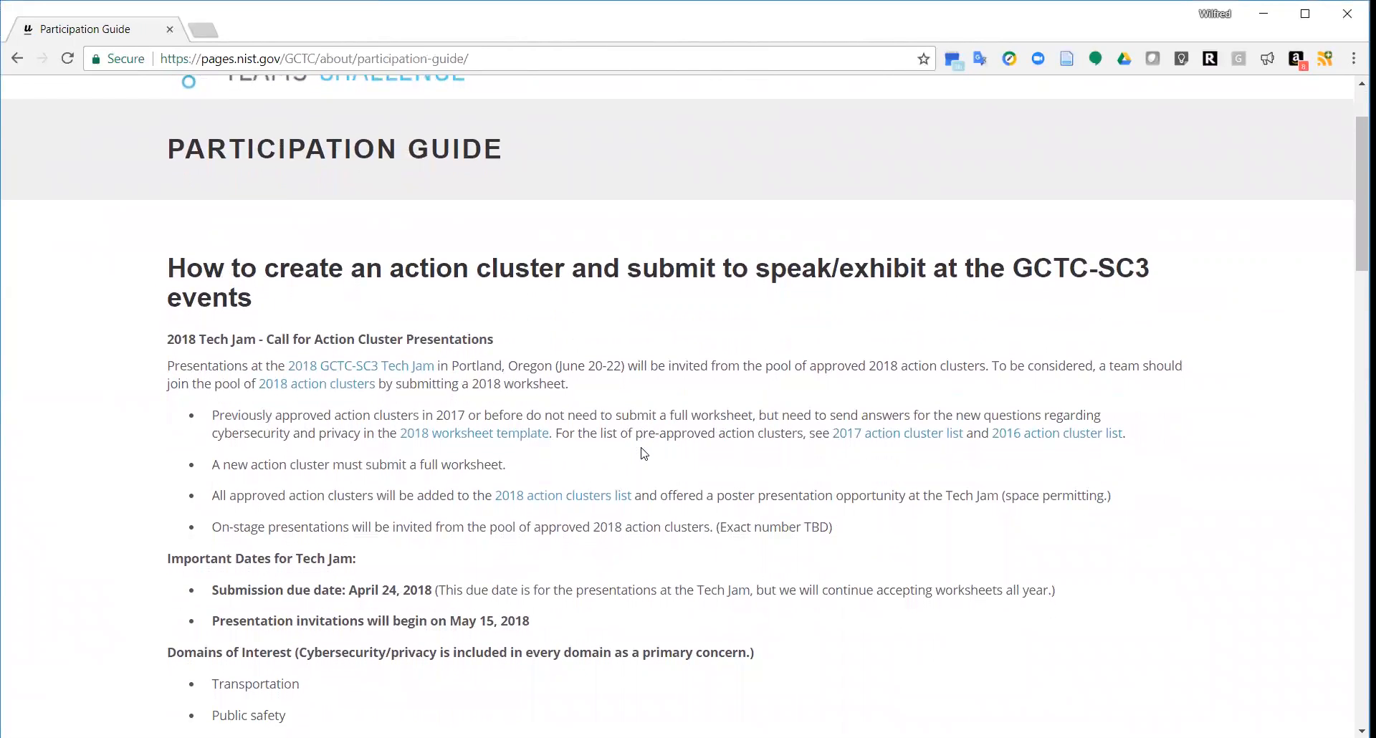
pyautogui.scroll(-5, 643, 453)
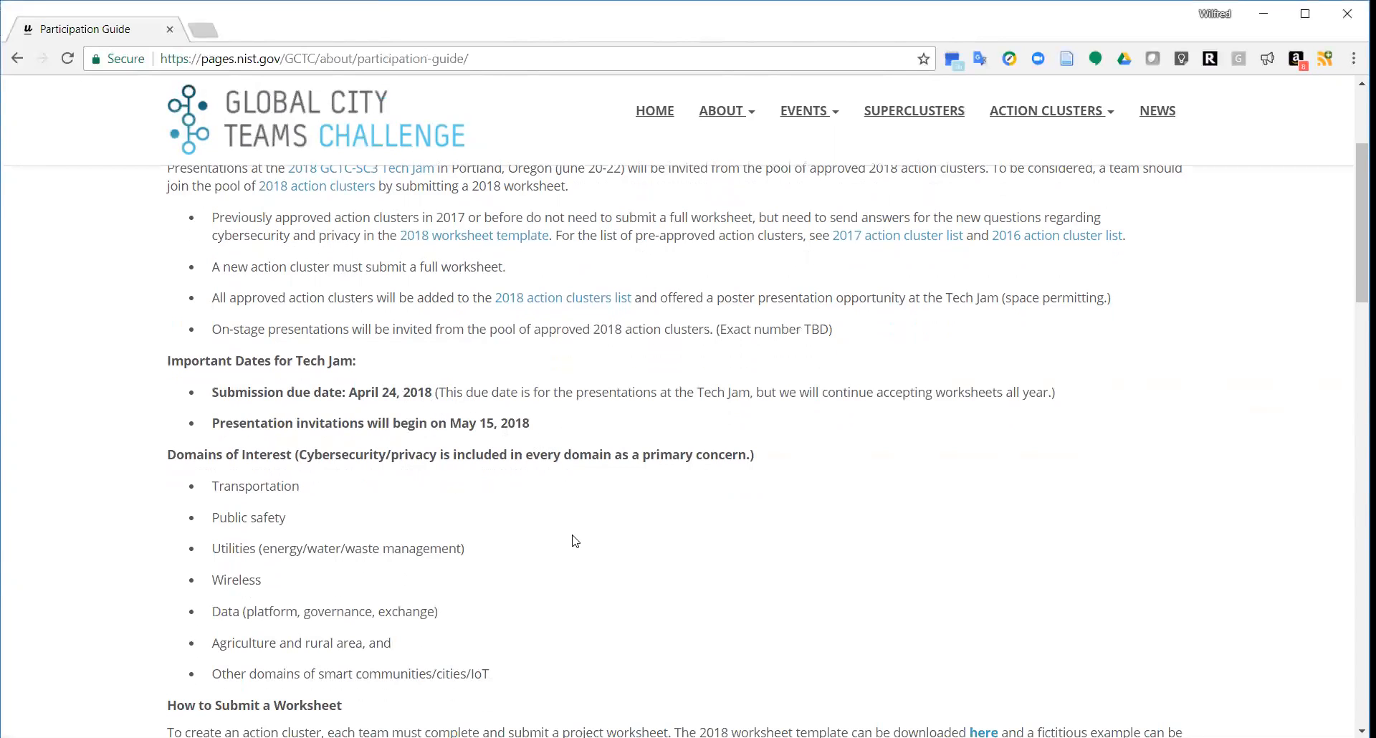
pyautogui.scroll(-4, 575, 541)
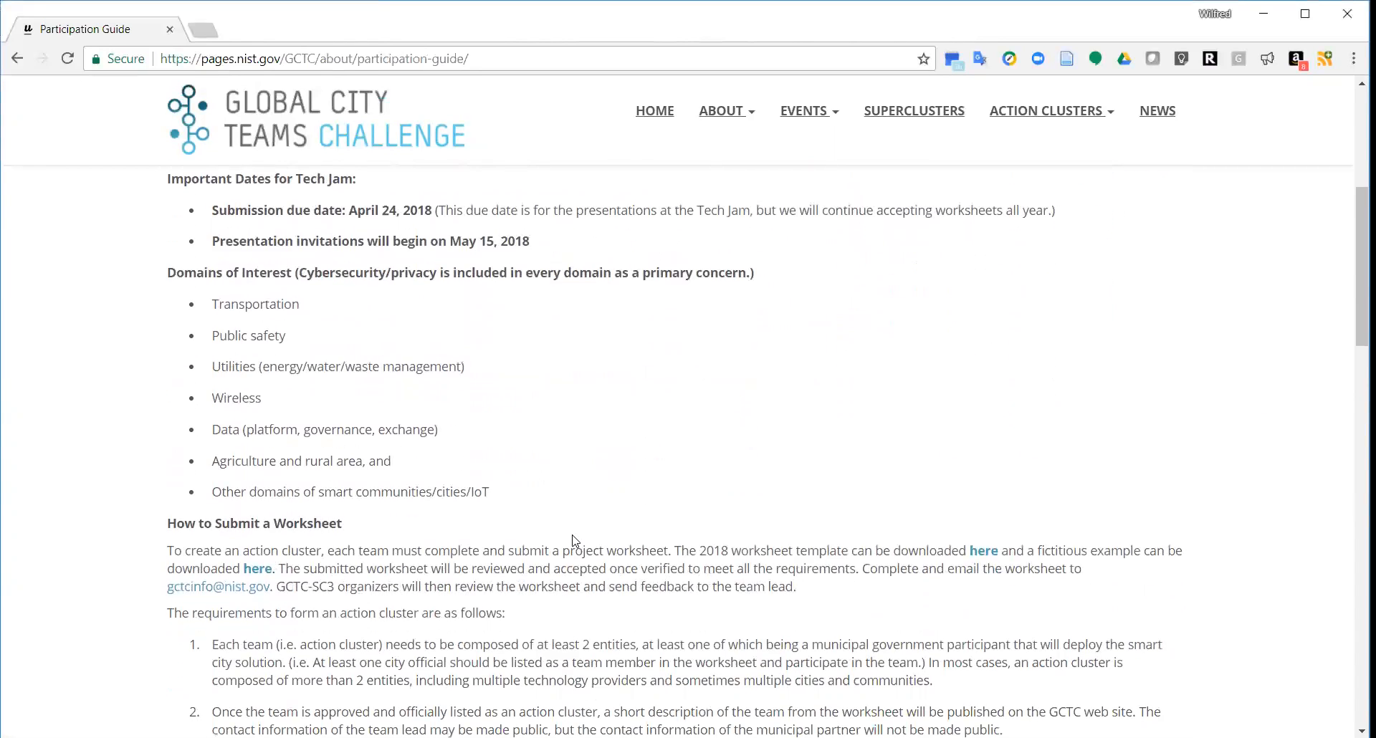
# - Open the 2018 worksheet template linked in the Participation Guide and view its blank sections
pyautogui.scroll(9, 575, 540)
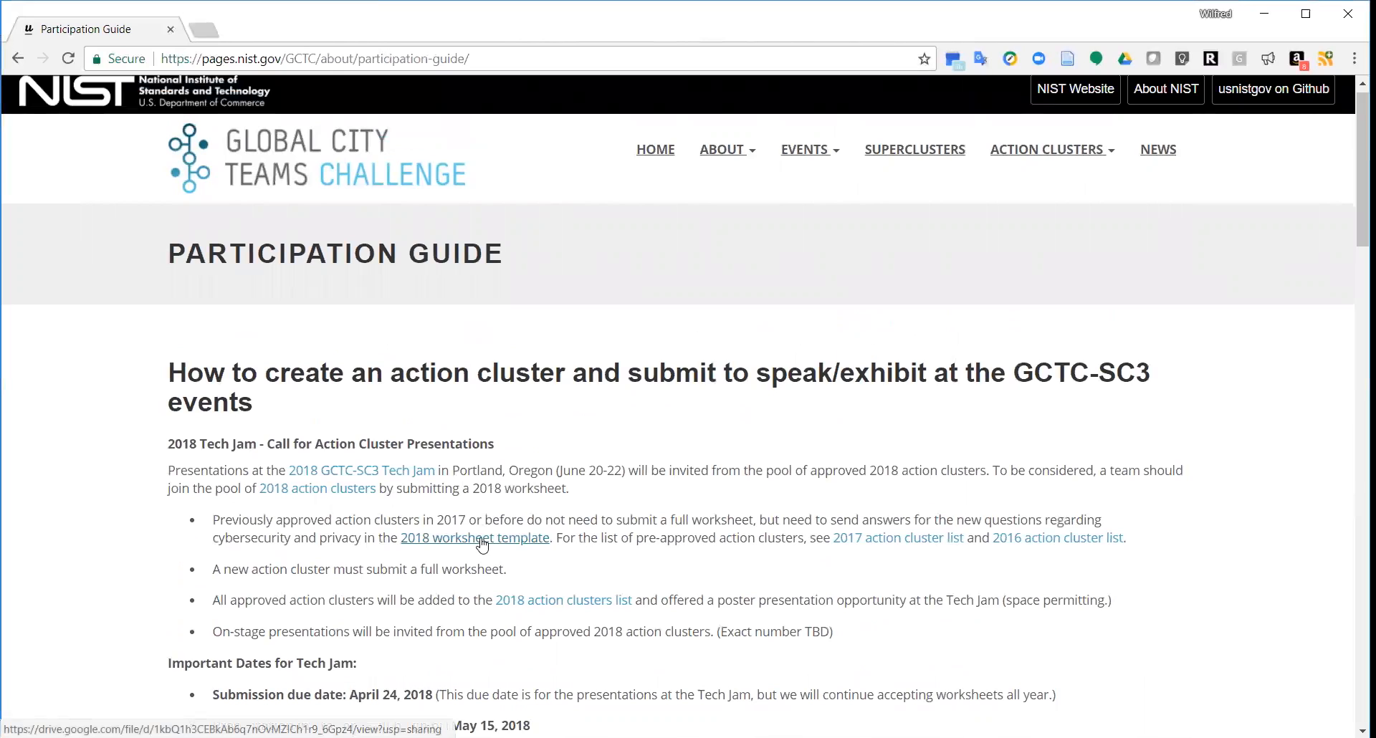
pyautogui.click(481, 539)
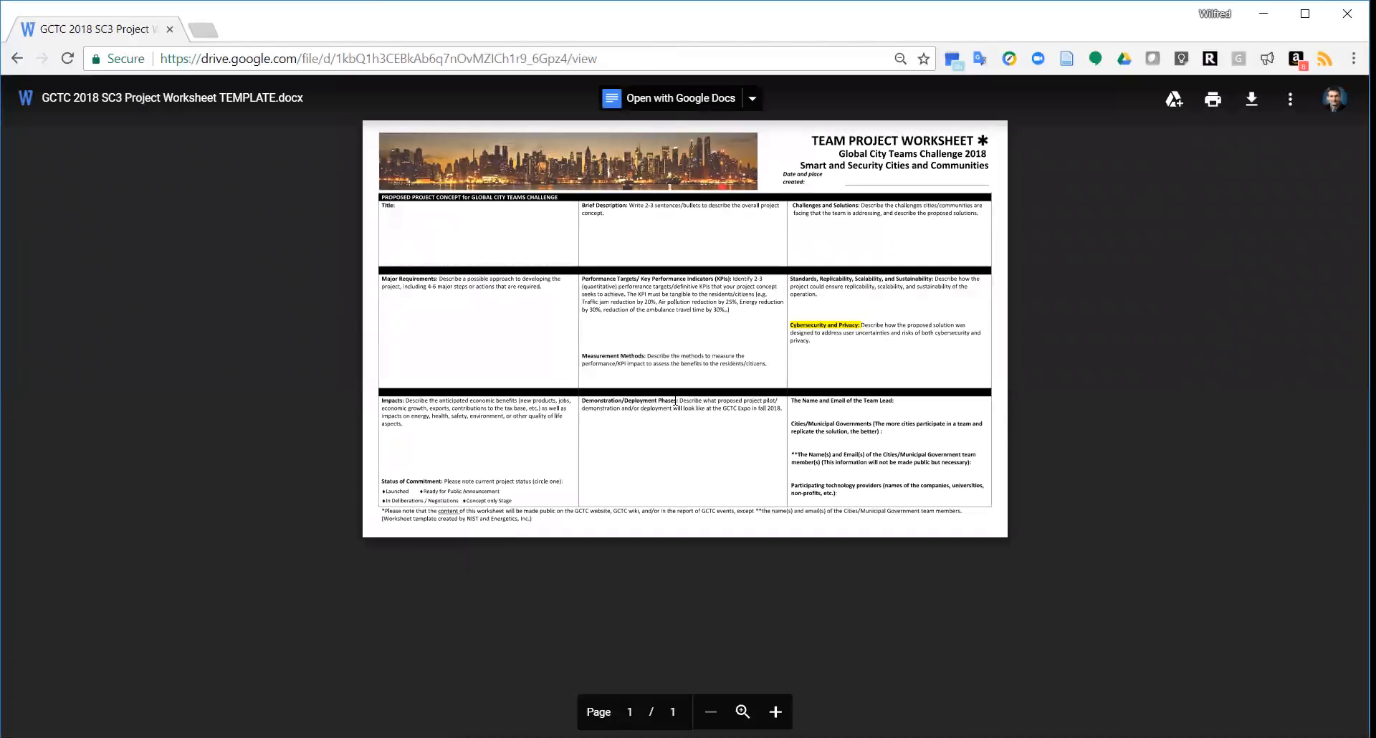
pyautogui.hotkey('ctrl', '+')
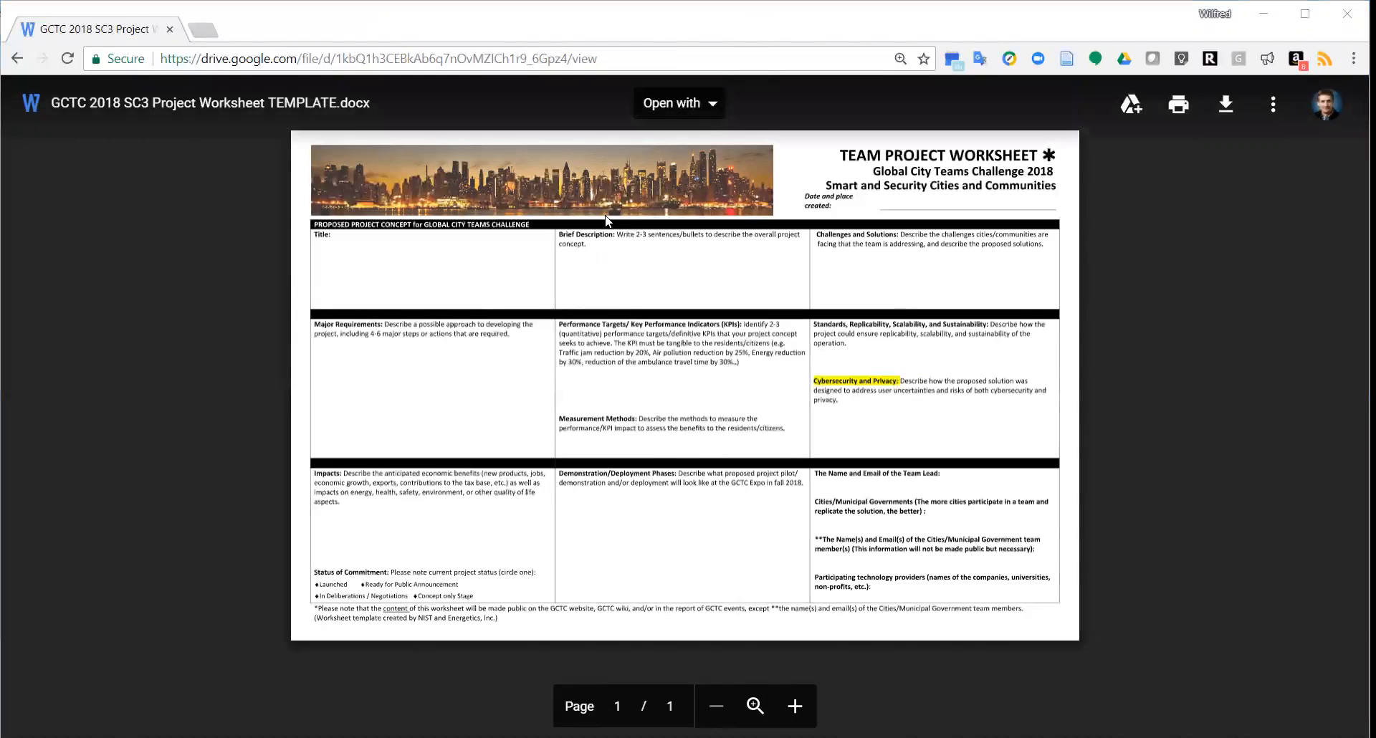
# - Switch to LibreOffice Writer and look through both pages of the completed GENIVI 2017 project worksheet
pyautogui.hotkey('alt', 'Tab')
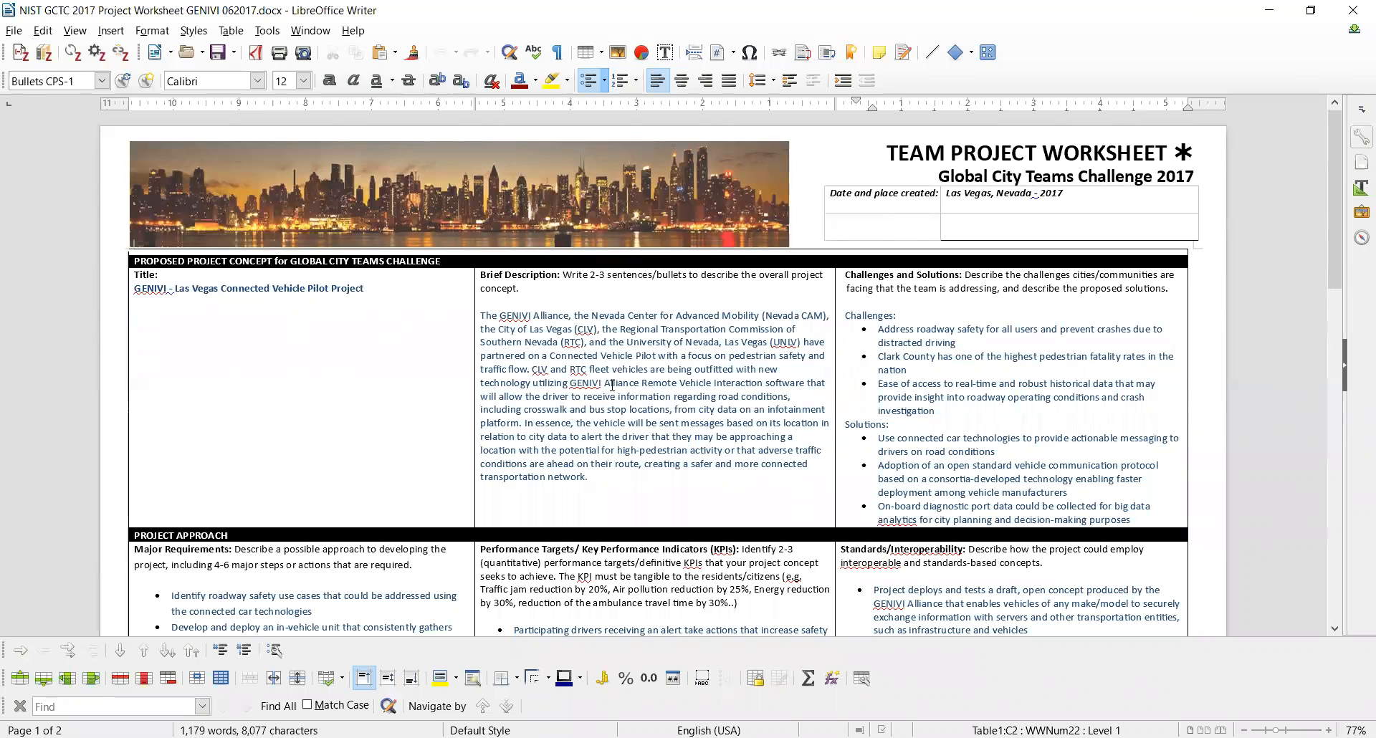
pyautogui.scroll(-4, 644, 384)
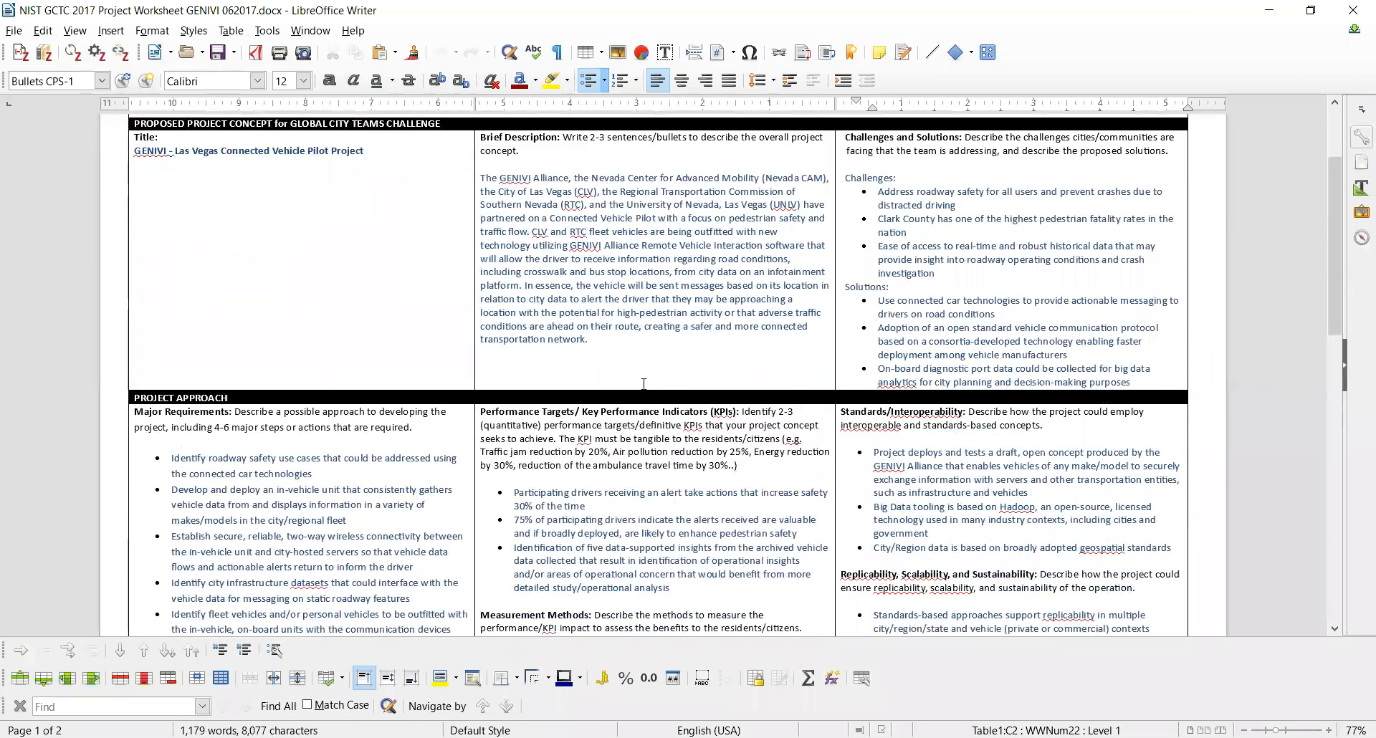
pyautogui.scroll(-18, 643, 384)
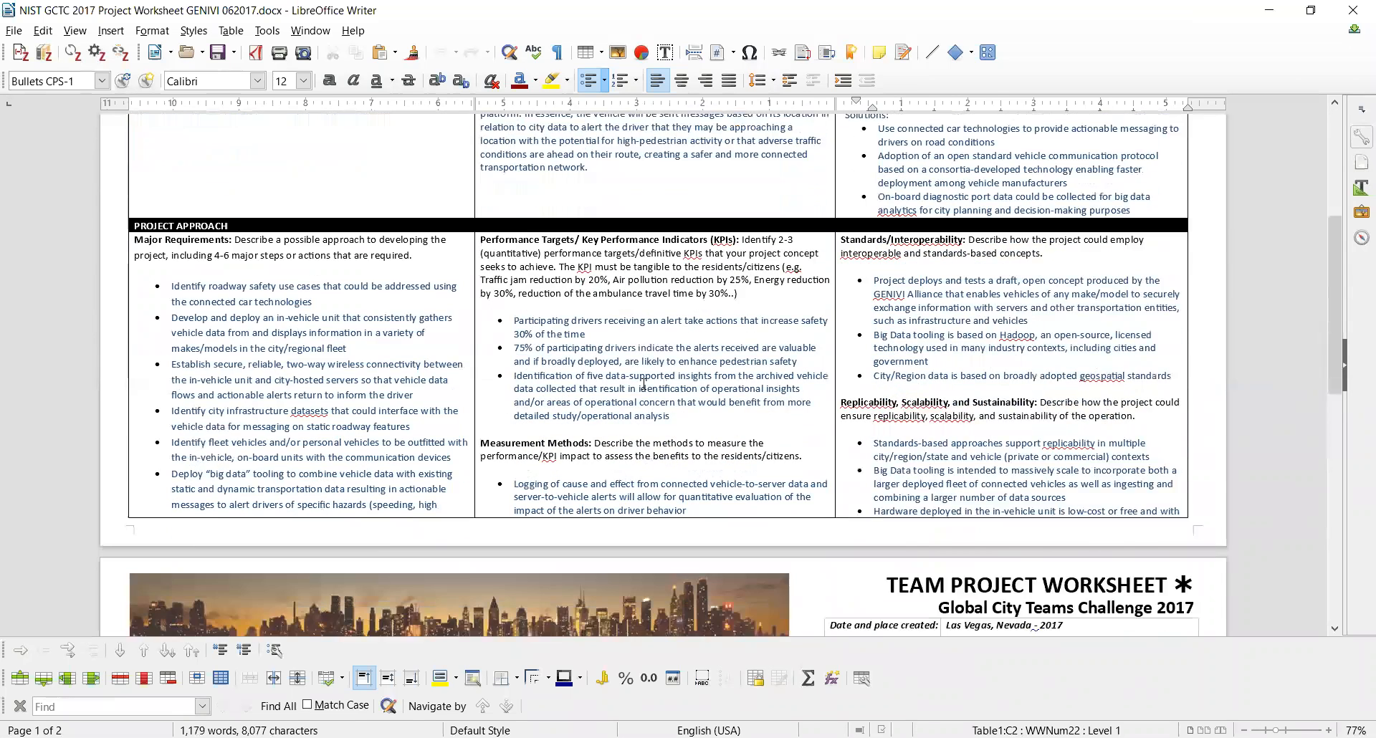
pyautogui.scroll(-1, 644, 385)
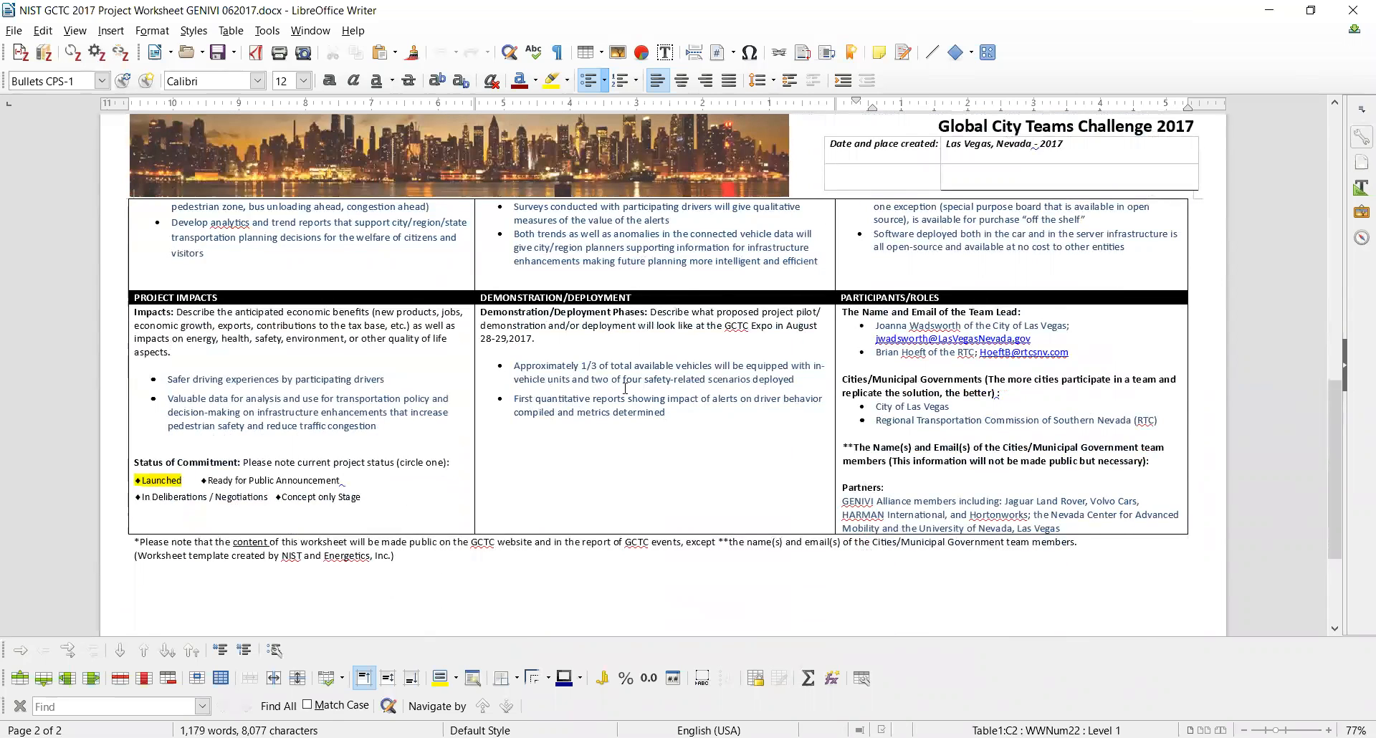
pyautogui.scroll(11, 661, 358)
pyautogui.scroll(12, 661, 357)
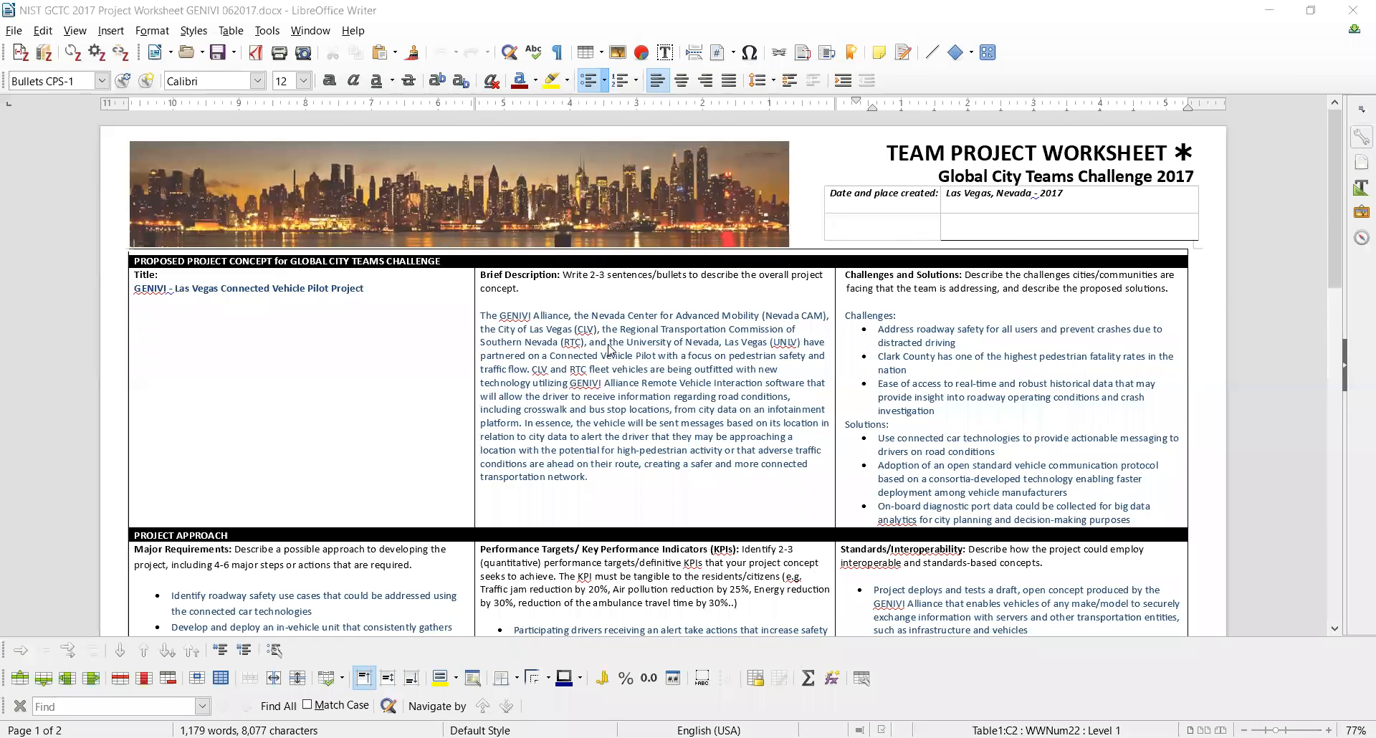
# - Switch back to the browser, return to the Participation Guide and read the worksheet submission, action cluster requirements and Expo planning sections
pyautogui.hotkey('alt', 'Tab')
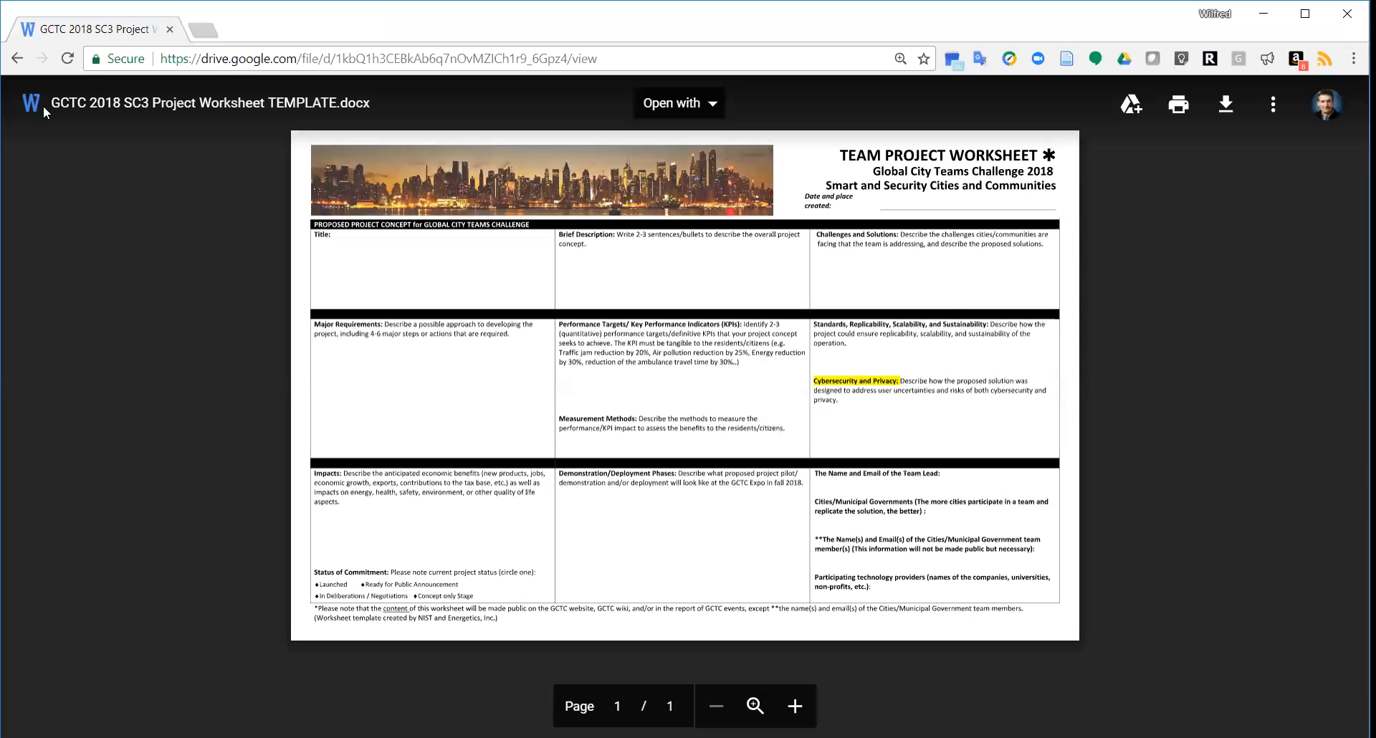
pyautogui.click(20, 63)
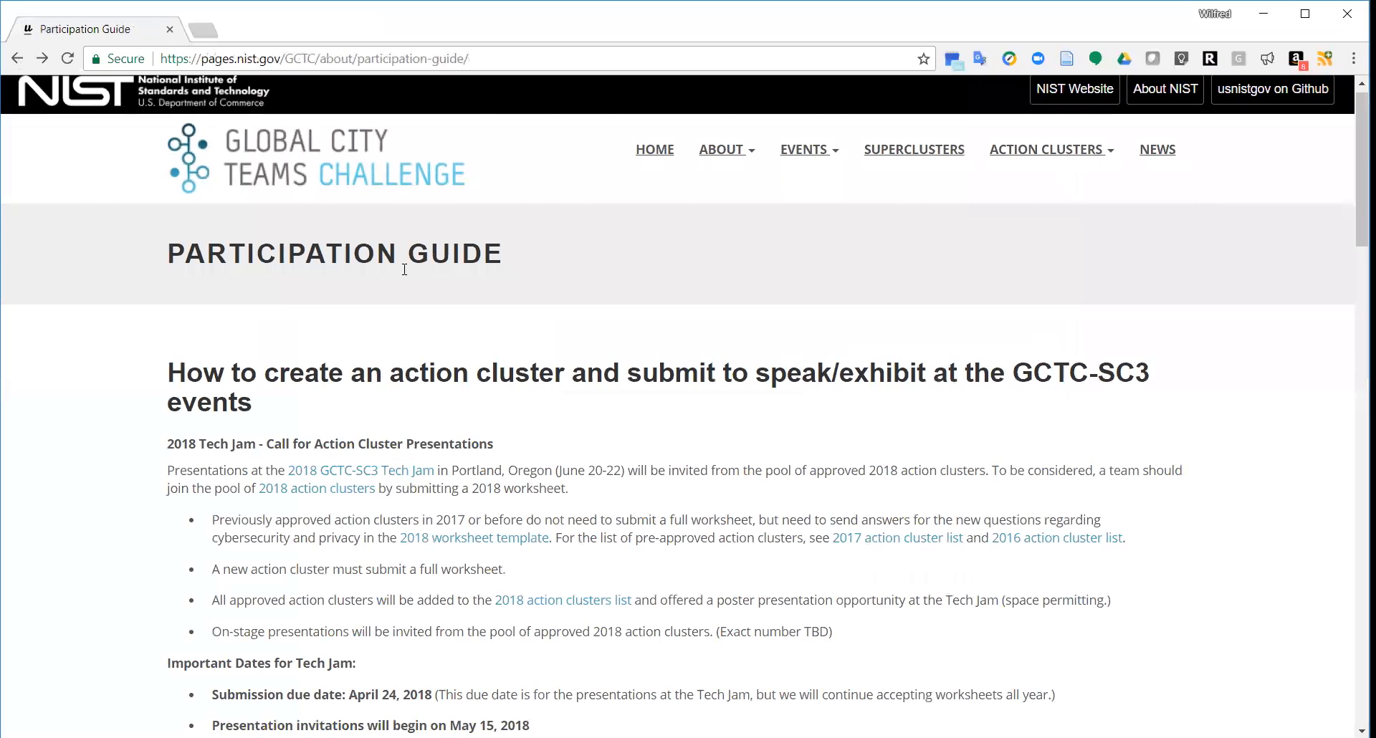
pyautogui.scroll(-1, 577, 486)
pyautogui.scroll(-3, 578, 486)
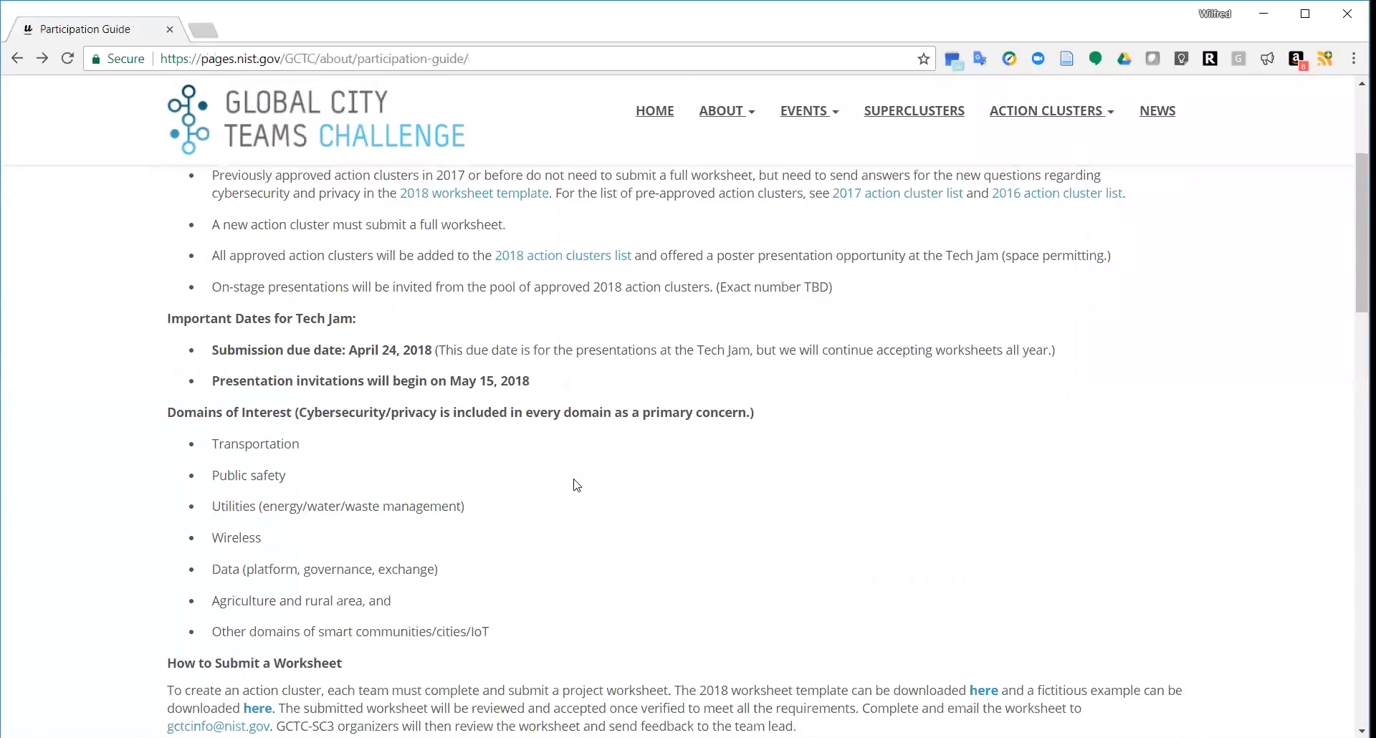
pyautogui.scroll(-4, 577, 485)
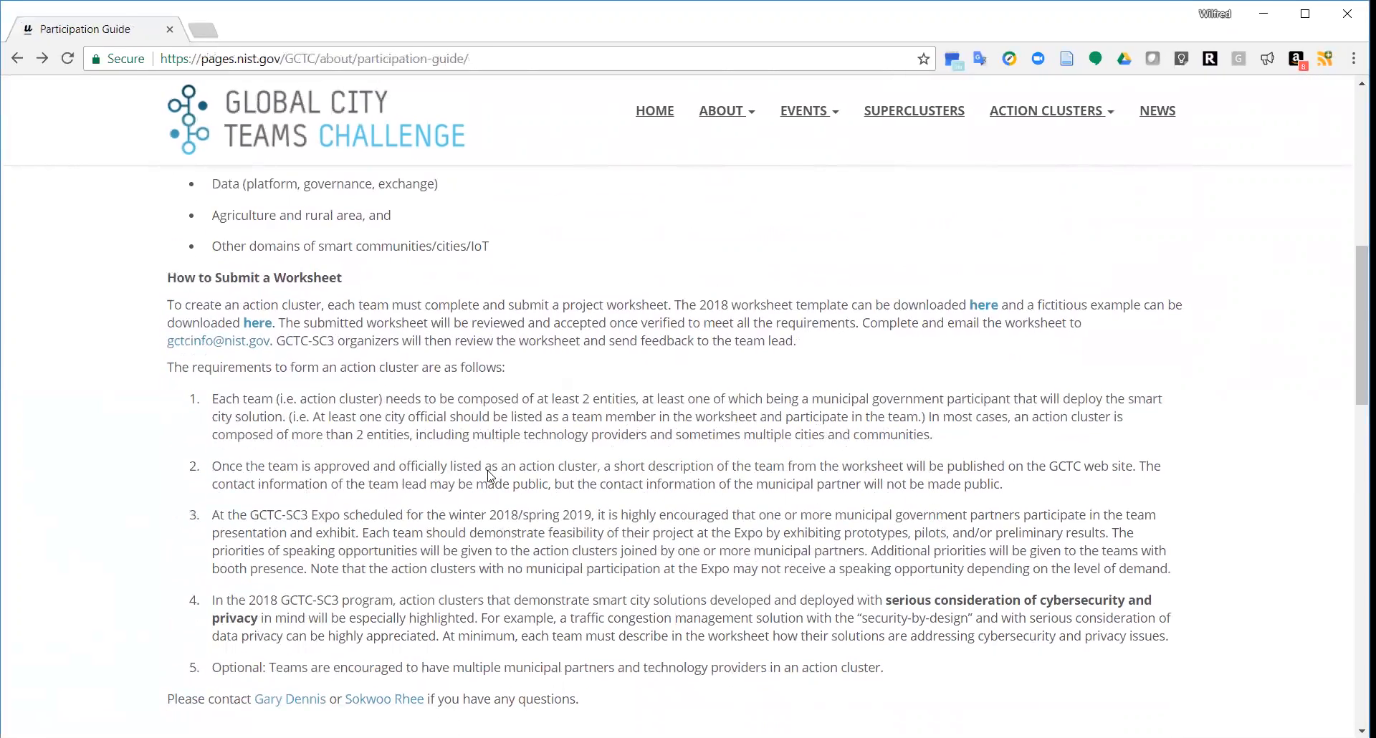
pyautogui.scroll(-4, 490, 476)
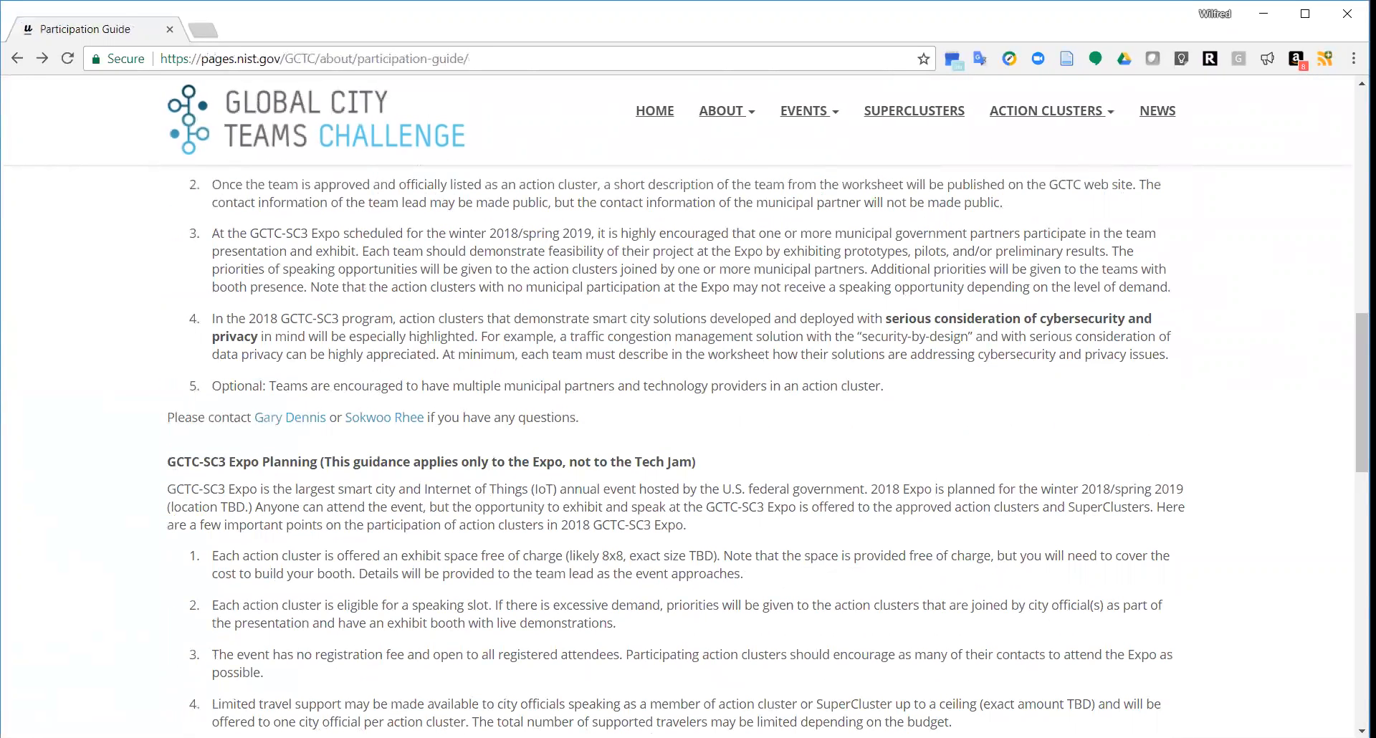
# - Return to the Creating an ActionCluster page, view the ActionCluster Wiki Template document and go back to that page
pyautogui.click(19, 58)
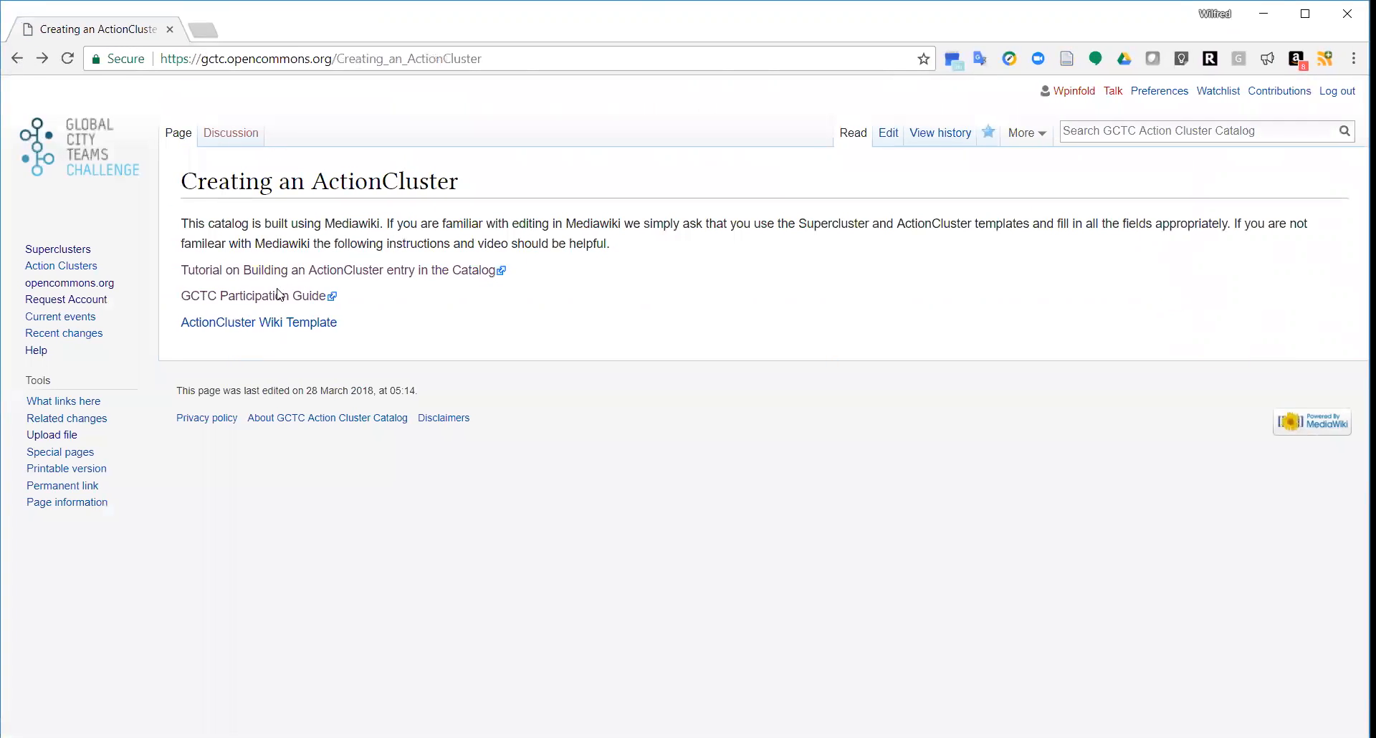
pyautogui.click(296, 323)
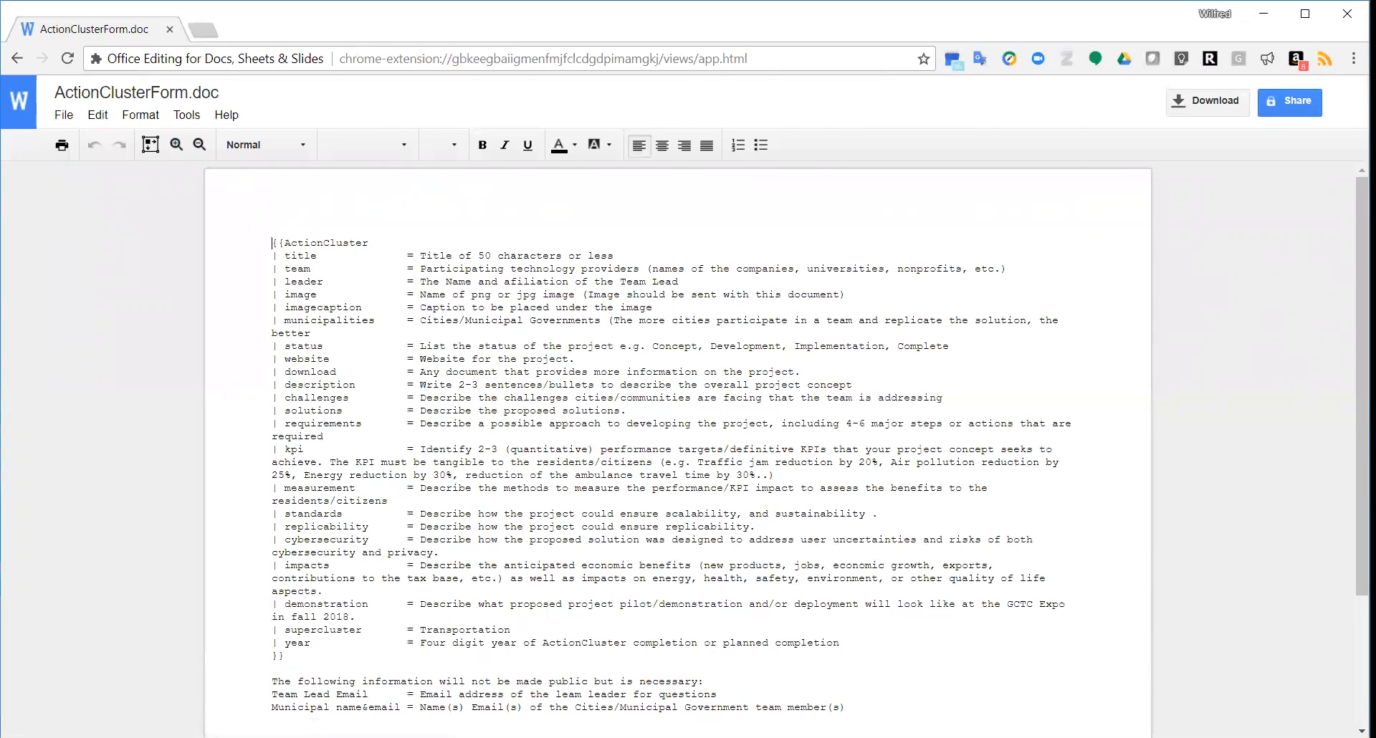
pyautogui.click(17, 59)
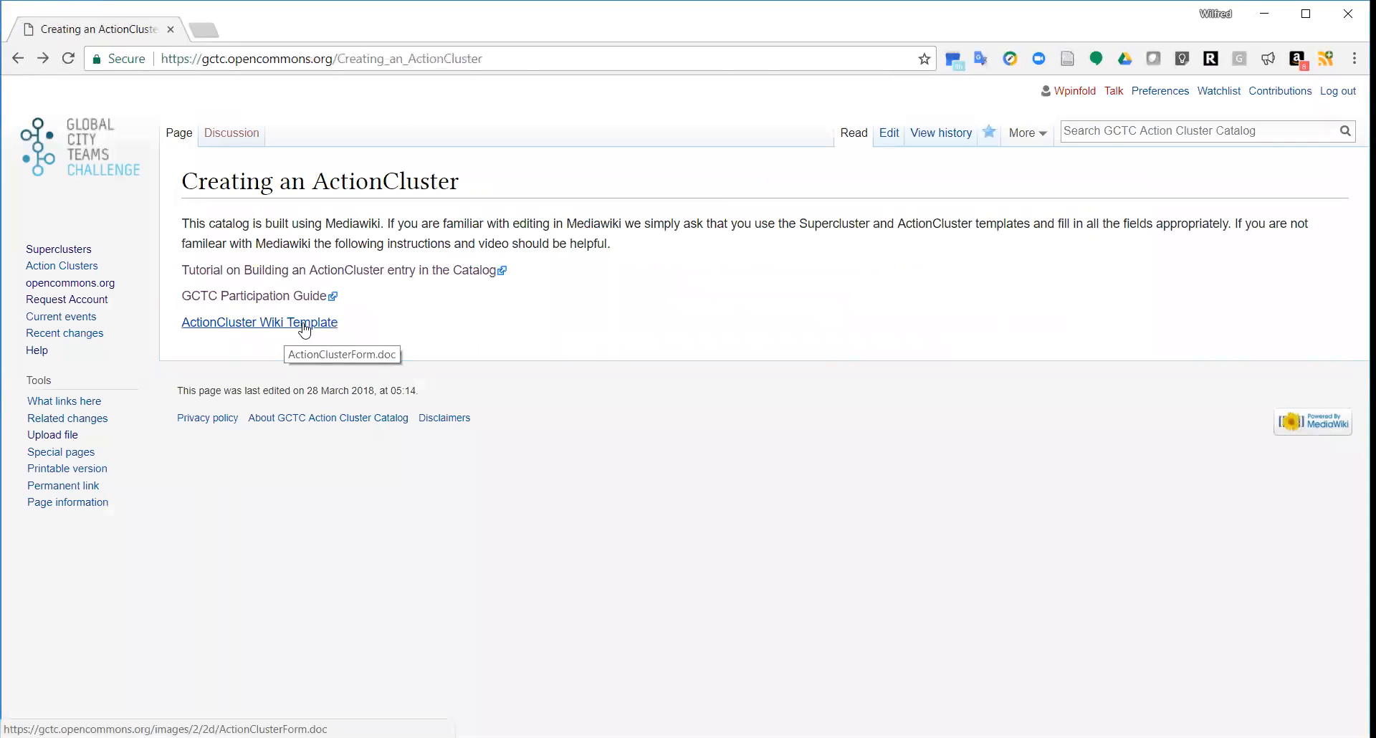
# - Return to the wiki's main page, open the Catalog of superclusters and select the Transportation subcategory
pyautogui.click(18, 58)
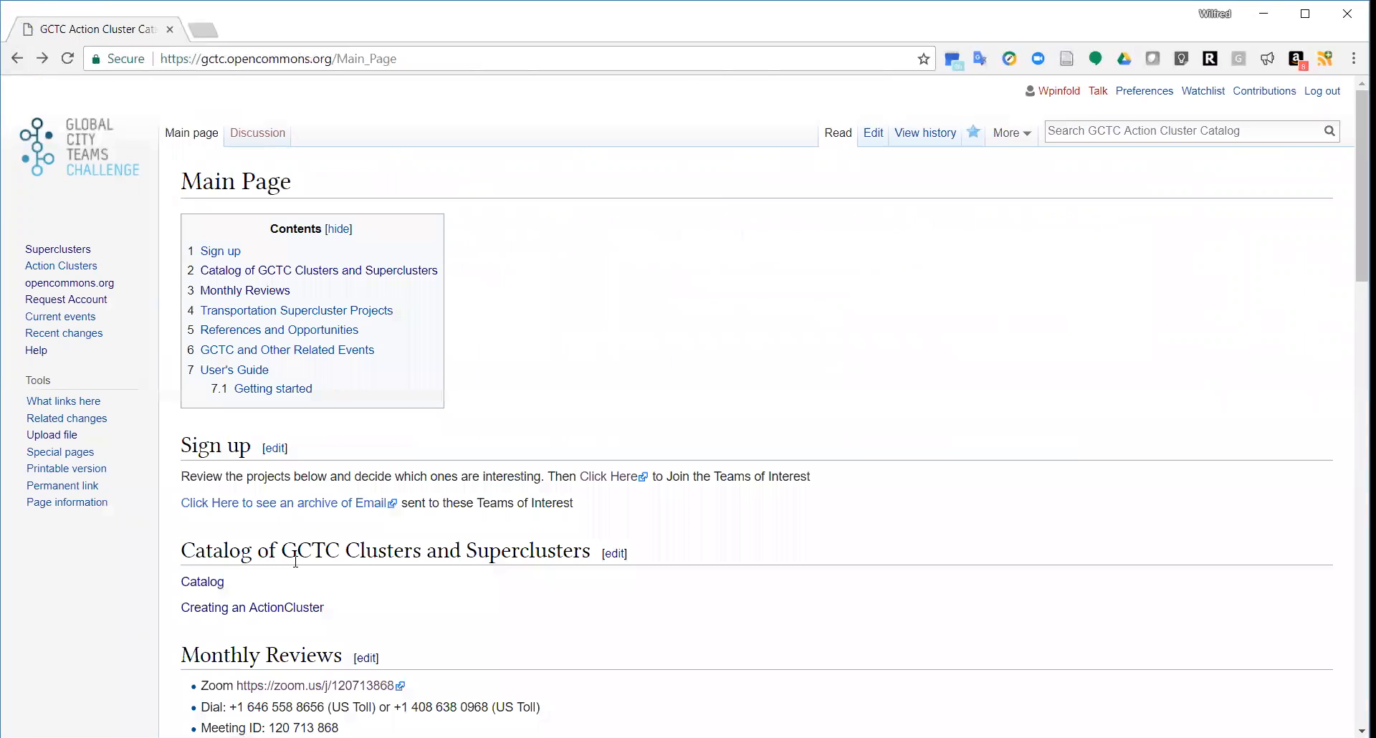
pyautogui.click(214, 585)
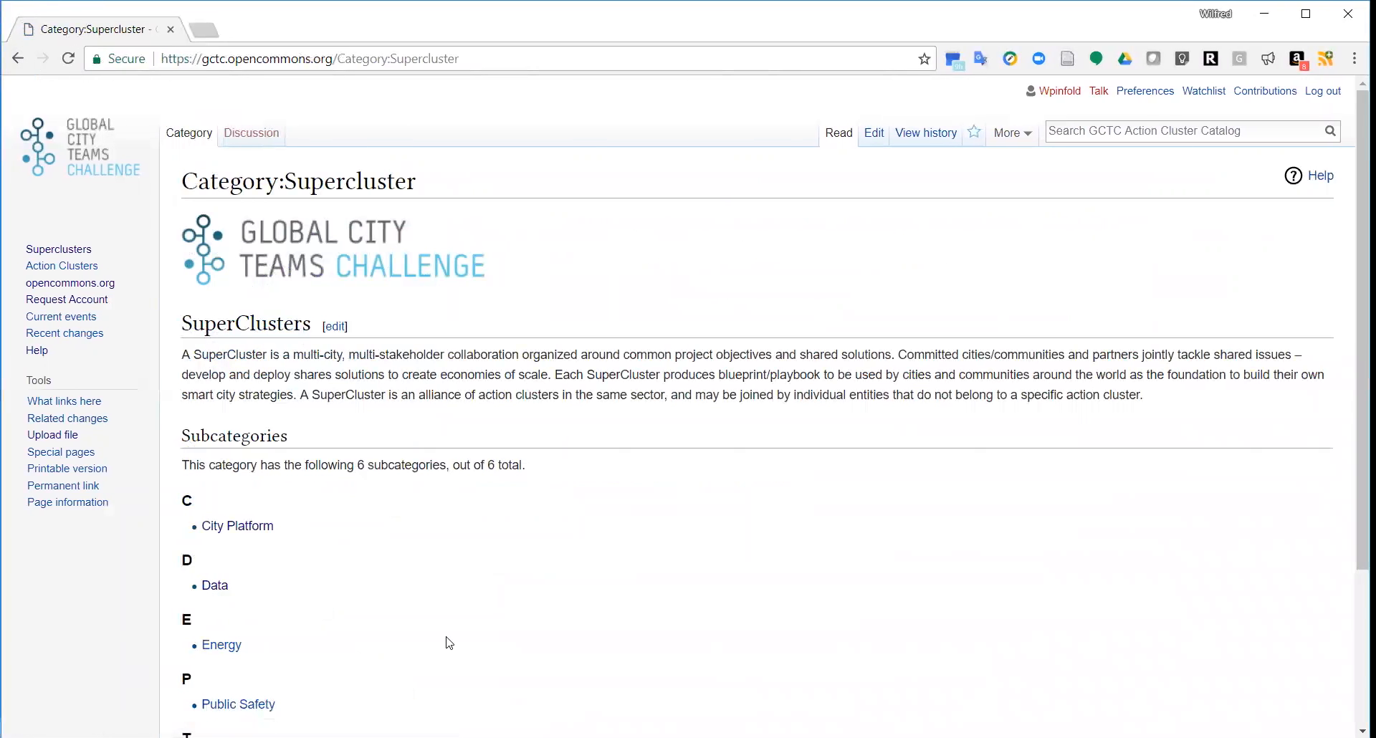
pyautogui.scroll(-3, 450, 643)
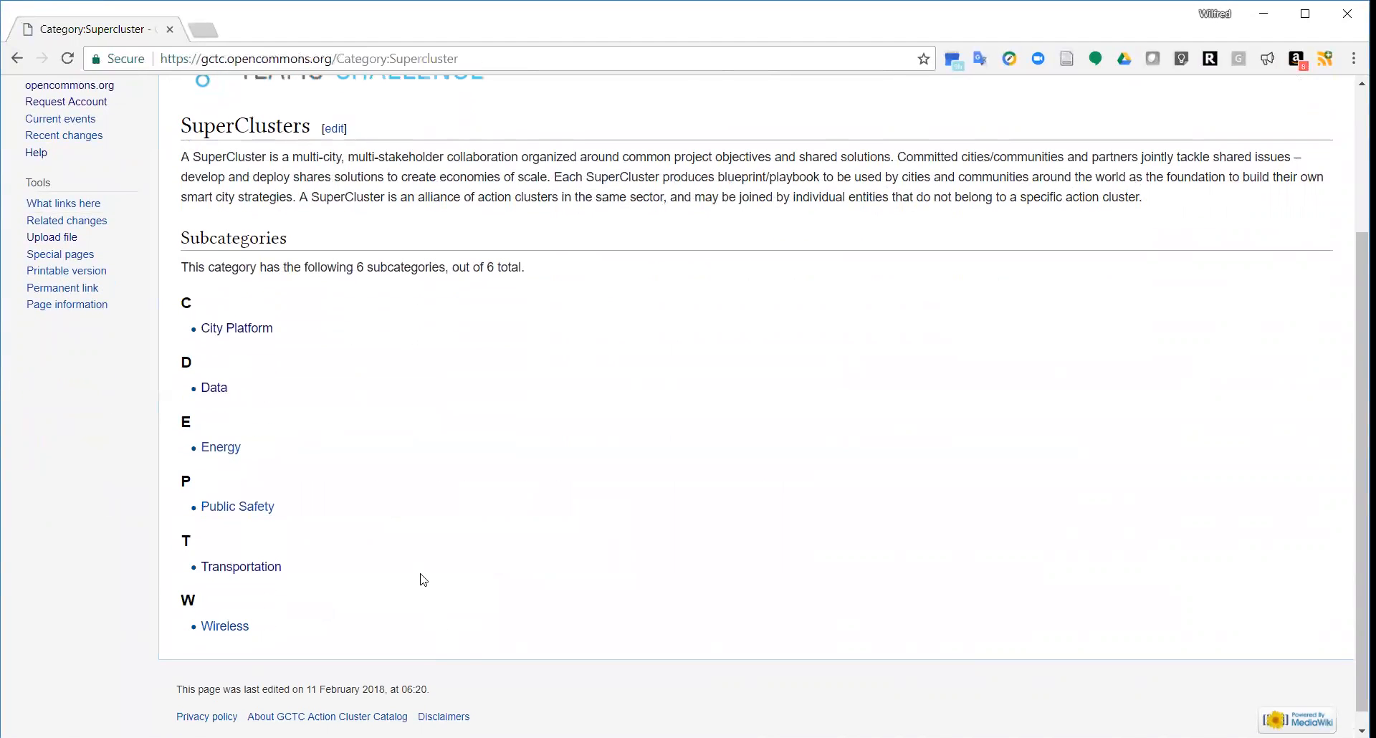
pyautogui.click(256, 572)
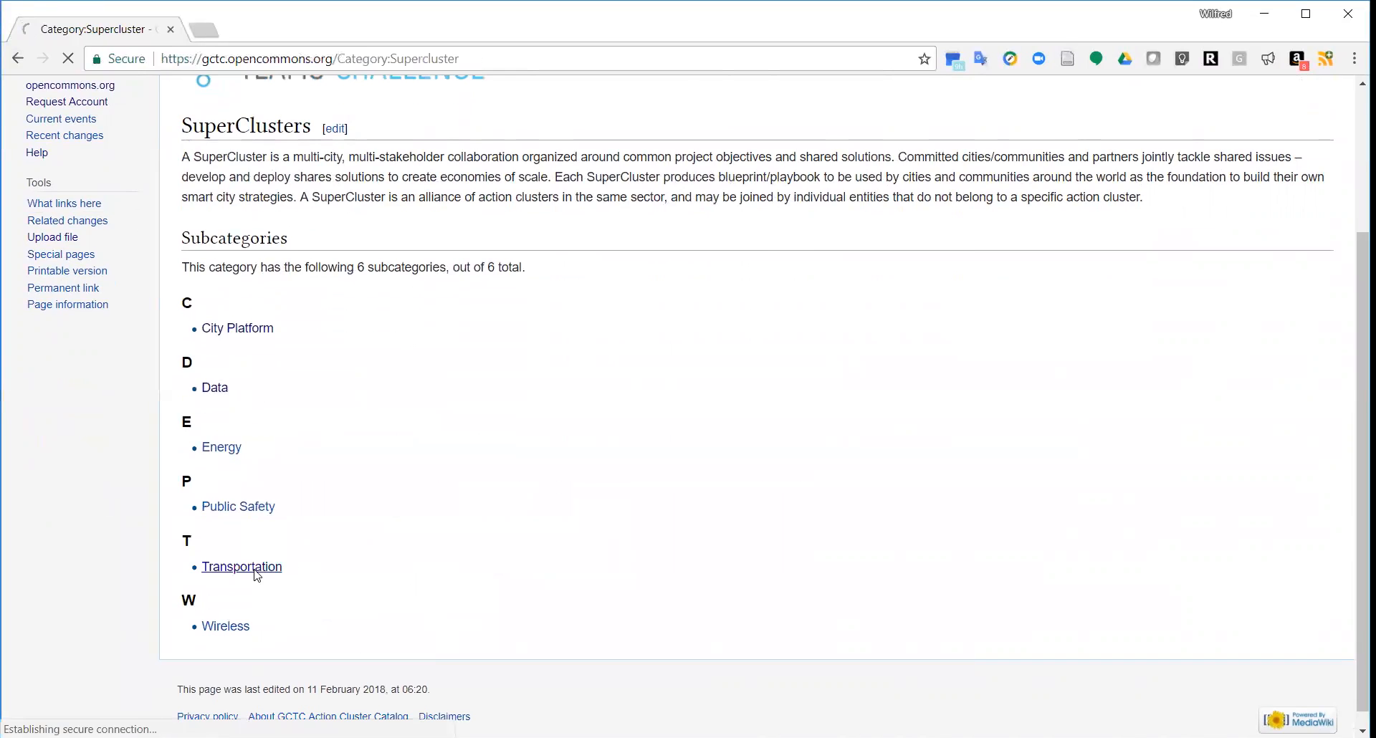
# - Open the GENIVI Las Vegas Connected Vehicle Pilot Project page from the Transportation category's page list
pyautogui.scroll(-1, 445, 471)
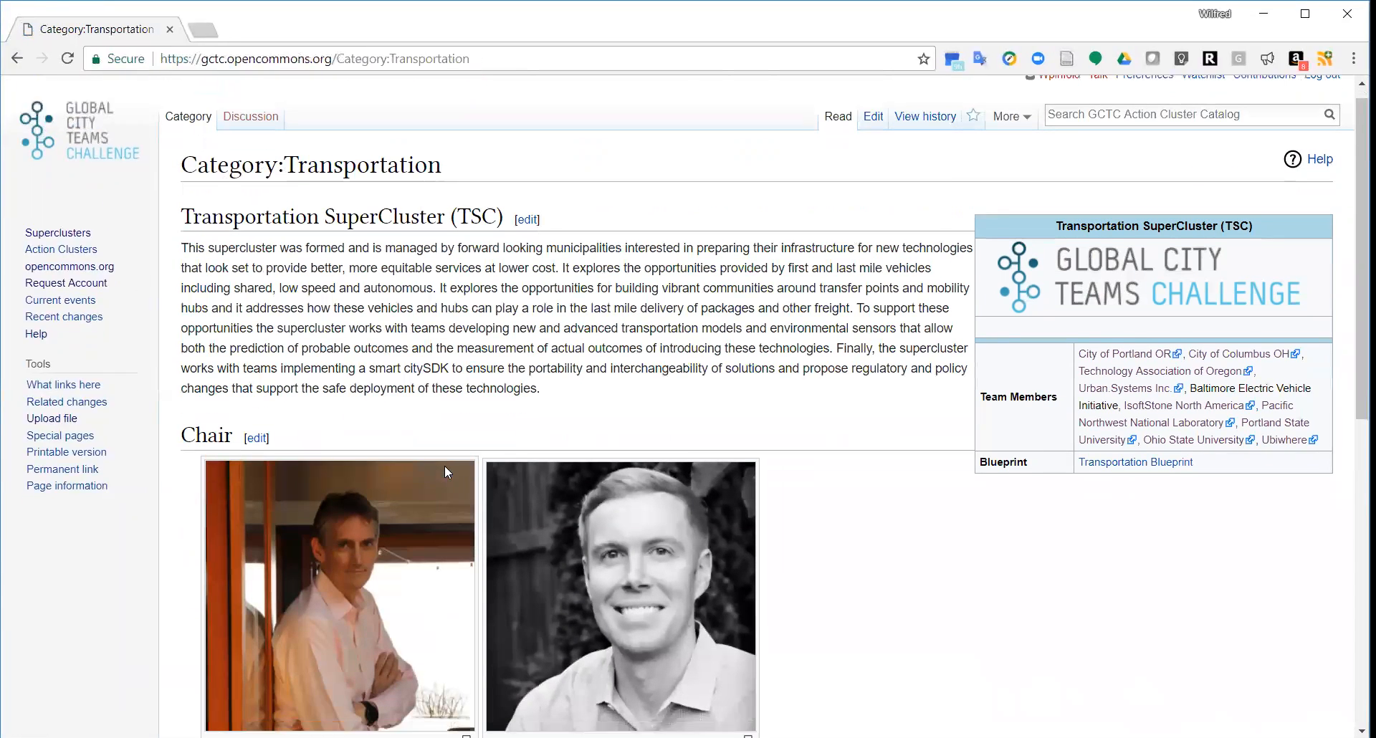
pyautogui.scroll(-9, 444, 466)
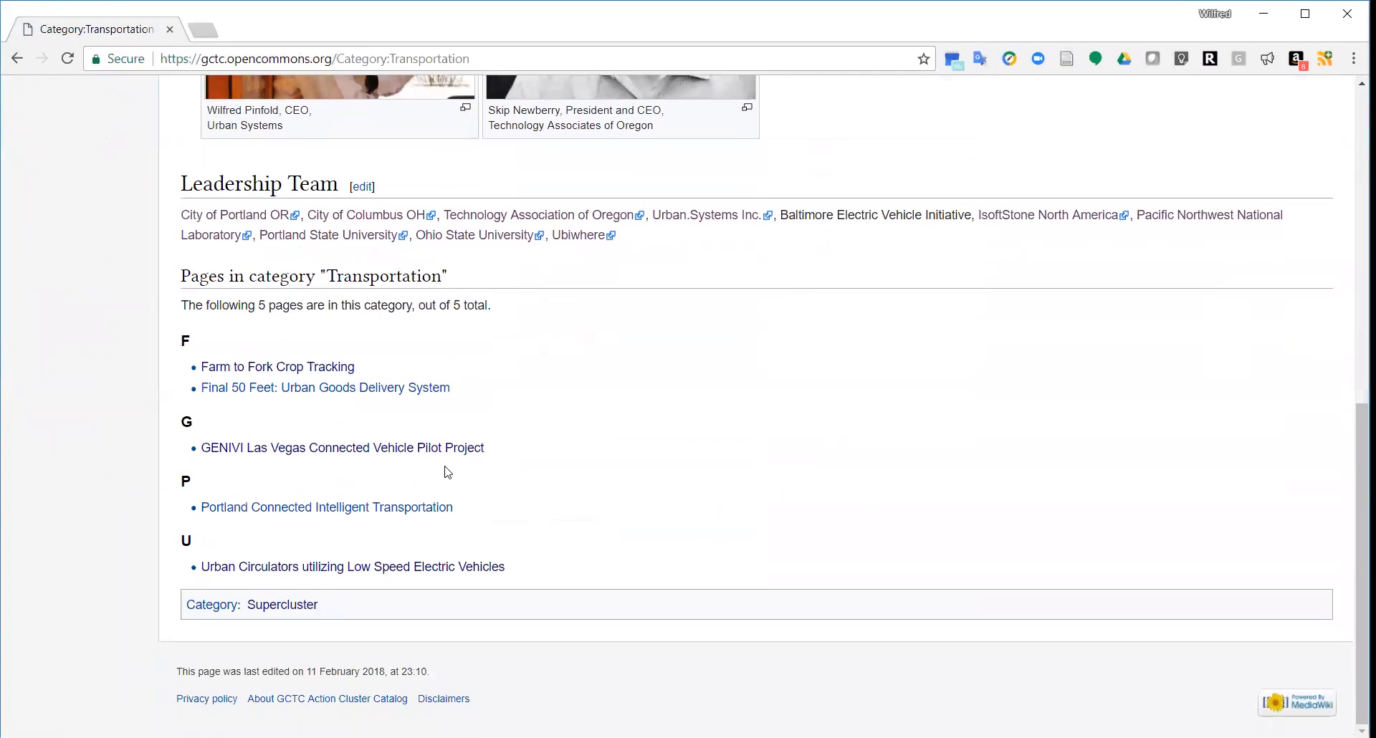
pyautogui.click(350, 448)
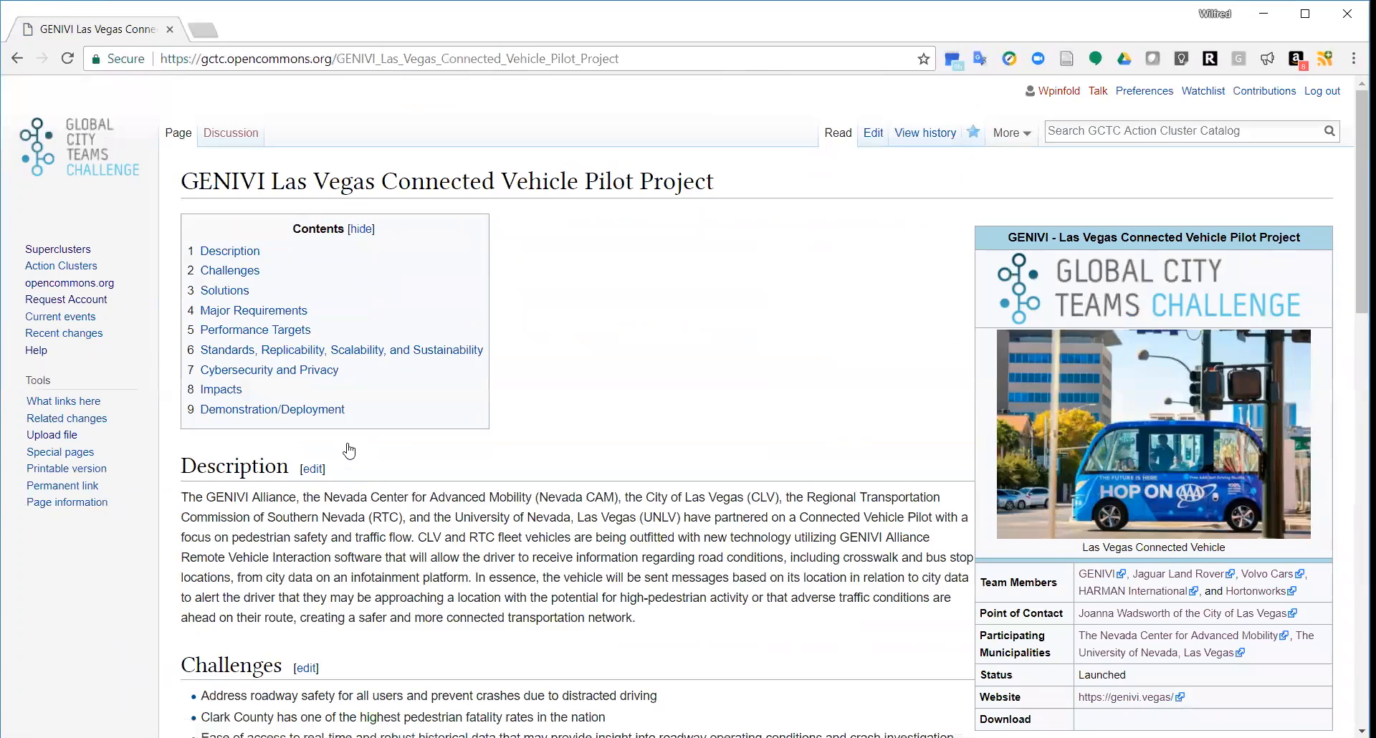
# - Read through the GENIVI Las Vegas project page's solutions, performance targets, standards, cybersecurity and impacts sections, and return to the page's beginning
pyautogui.scroll(-8, 349, 450)
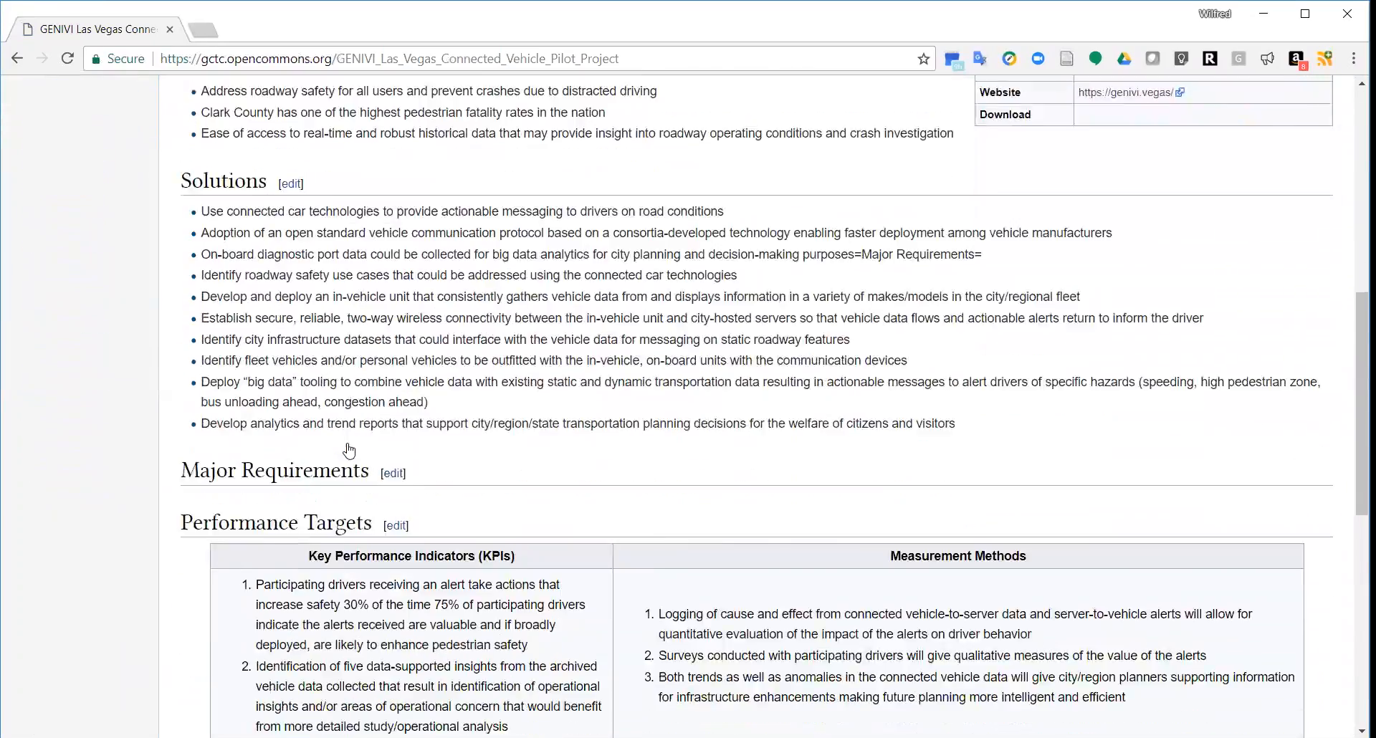
pyautogui.scroll(-2, 349, 450)
pyautogui.scroll(-2, 349, 450)
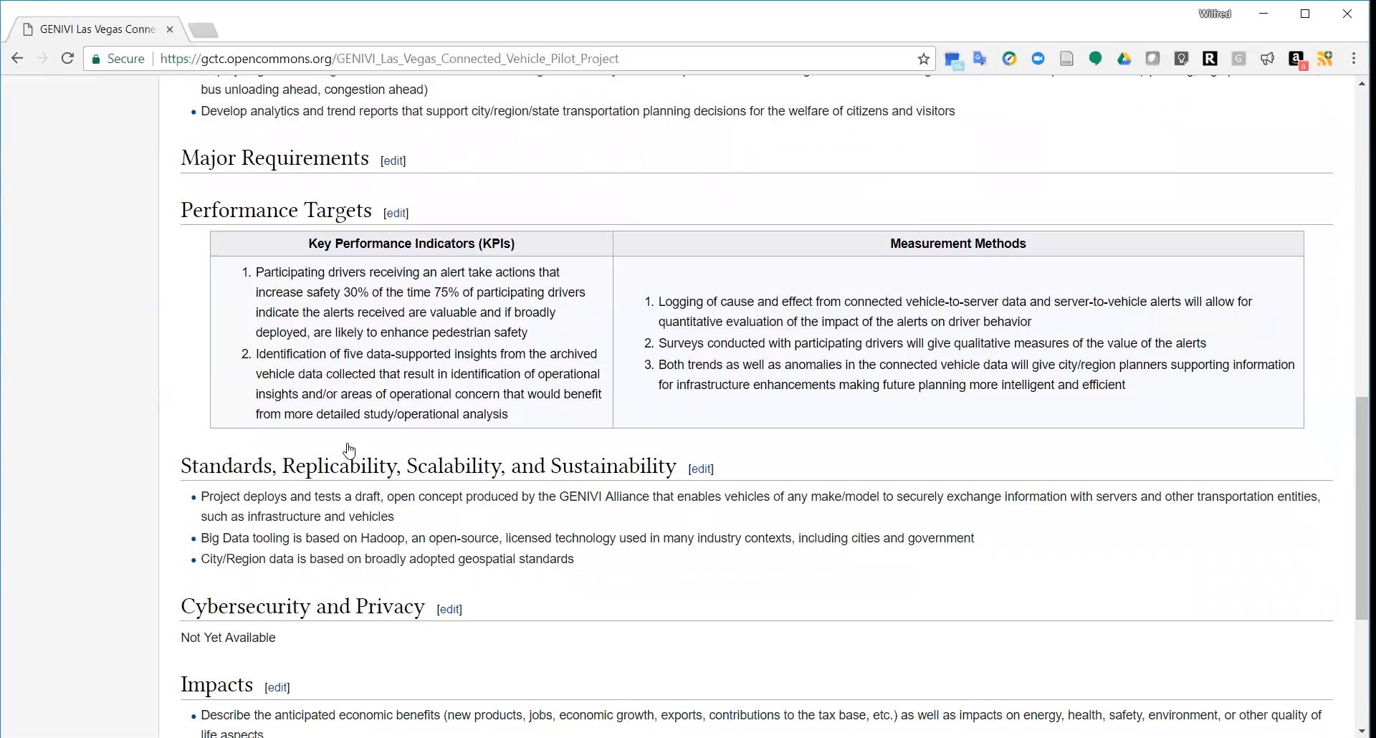
pyautogui.scroll(-4, 349, 451)
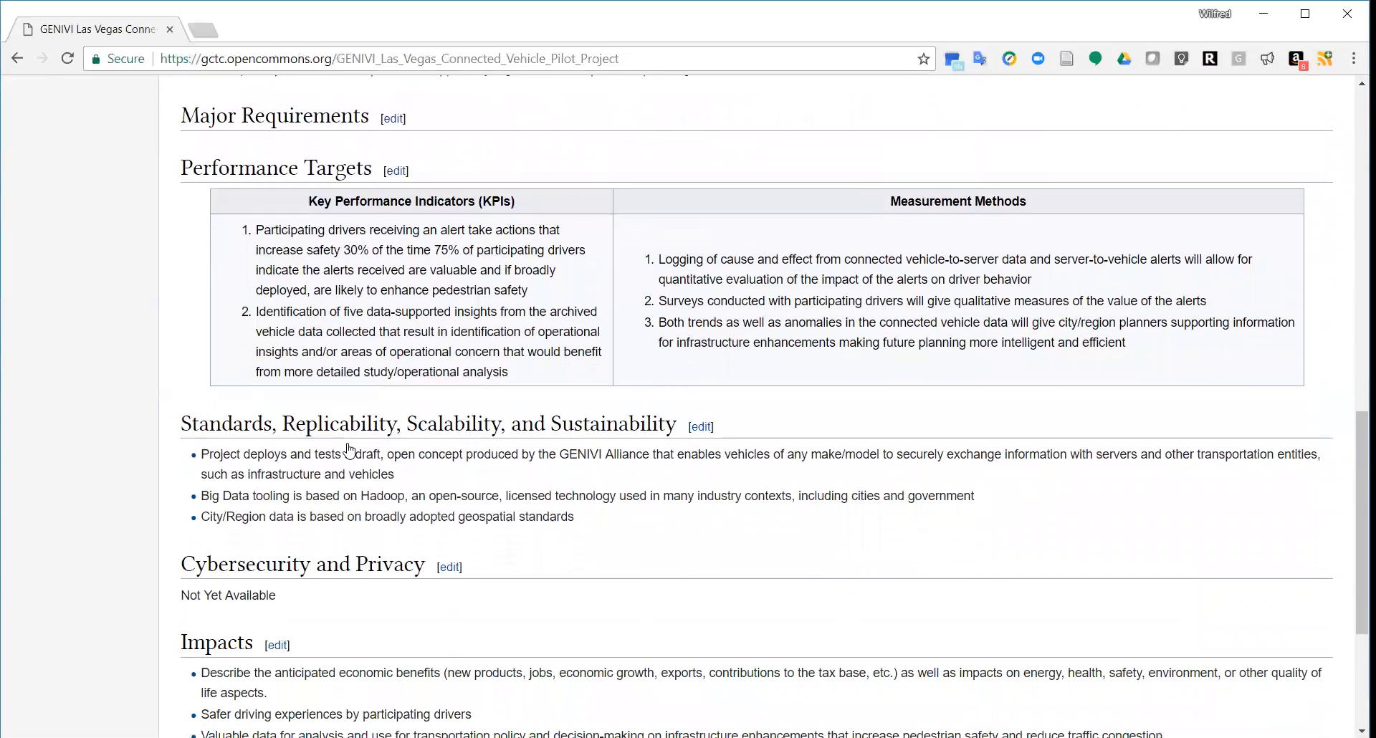
pyautogui.scroll(6, 349, 450)
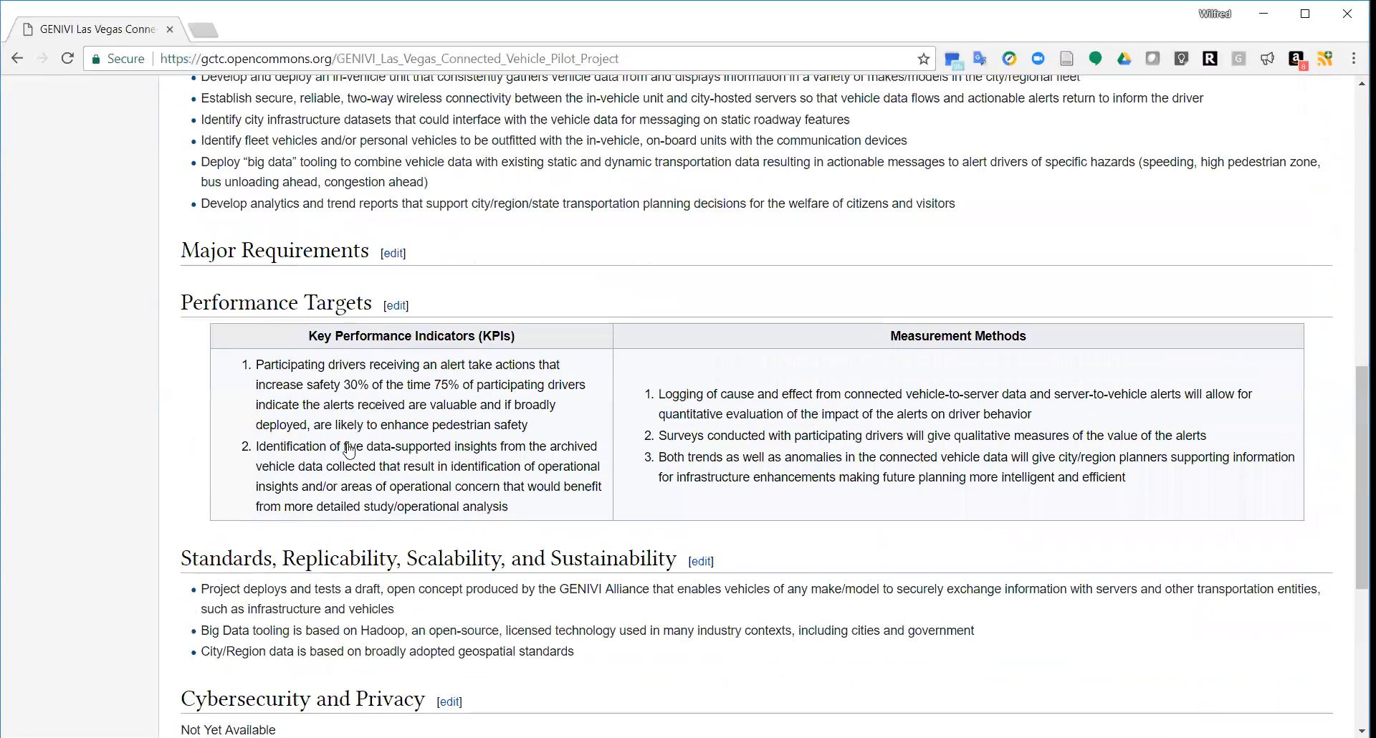
pyautogui.scroll(9, 349, 451)
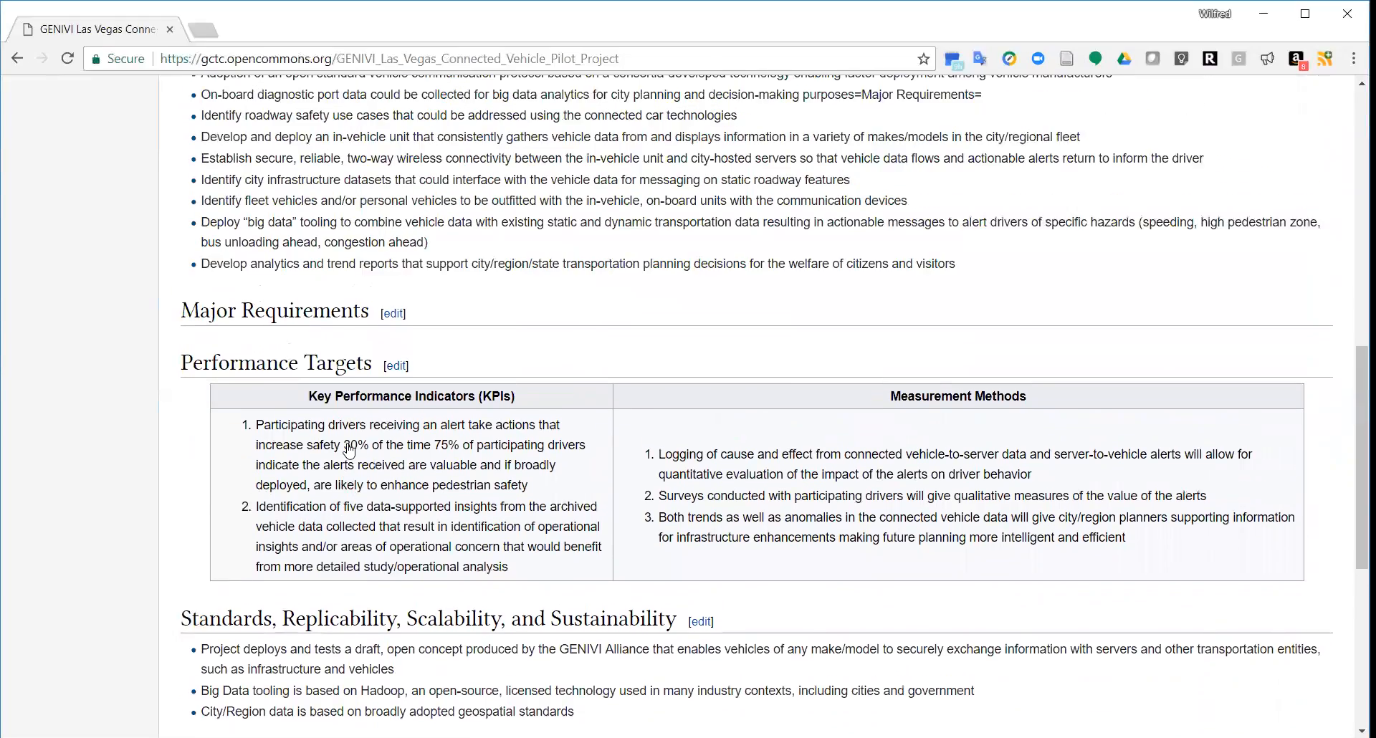
pyautogui.scroll(3, 349, 450)
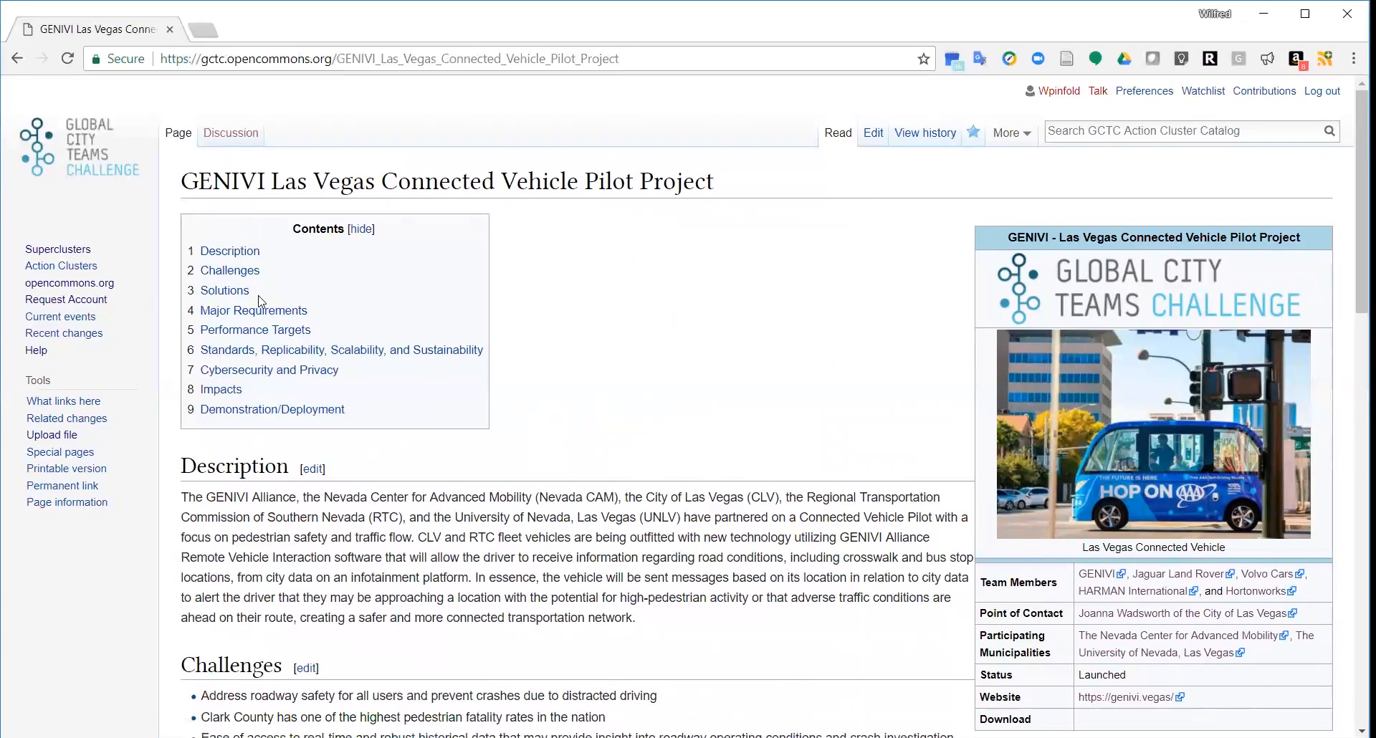
# - Open the Request Account page, read the wiki access instructions and go back to the GENIVI project page
pyautogui.click(86, 306)
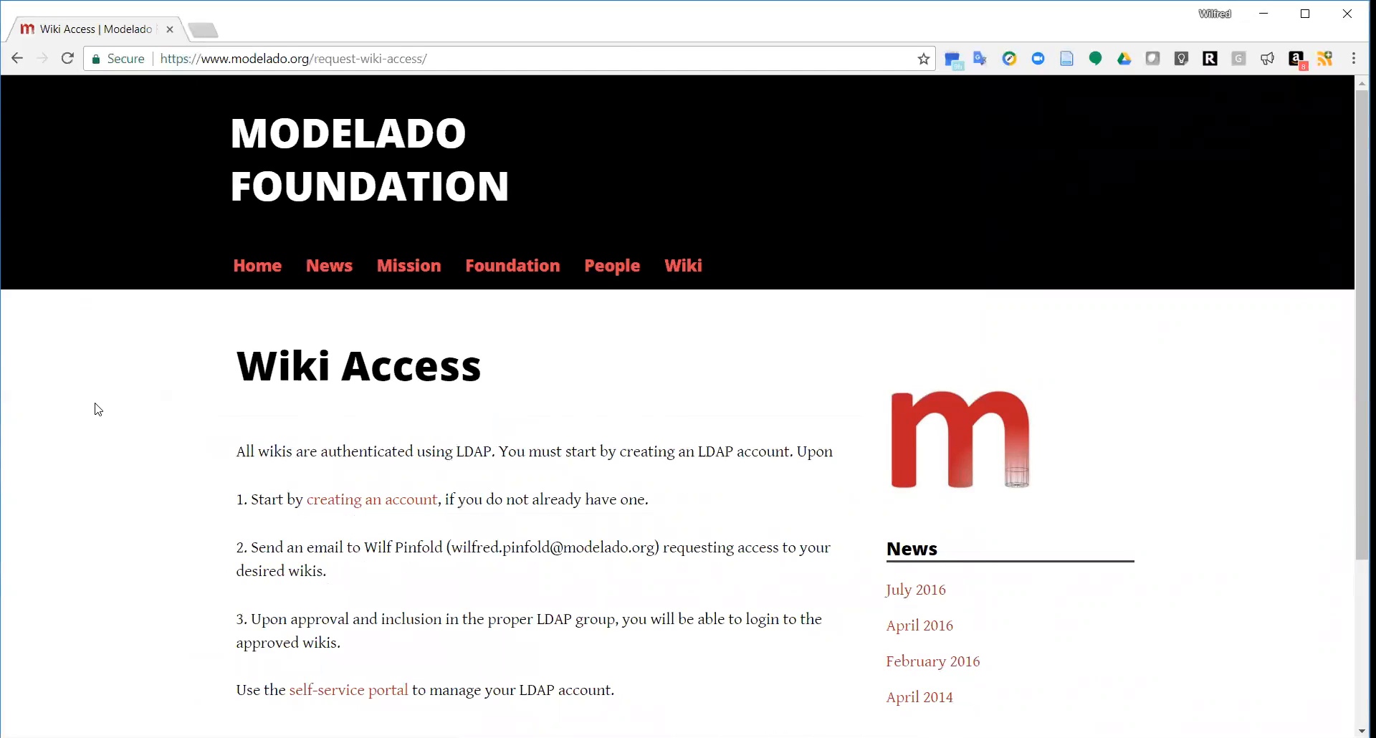
pyautogui.scroll(-1, 98, 409)
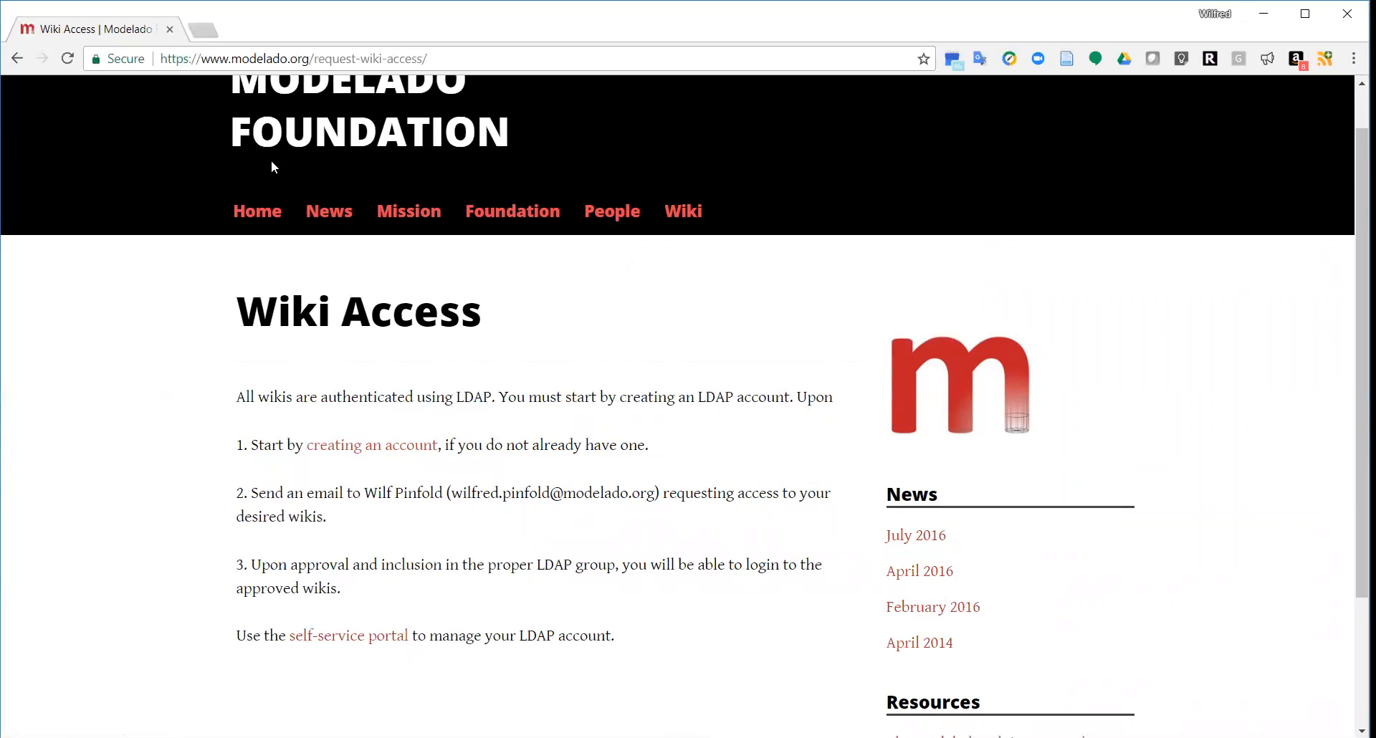
pyautogui.click(17, 58)
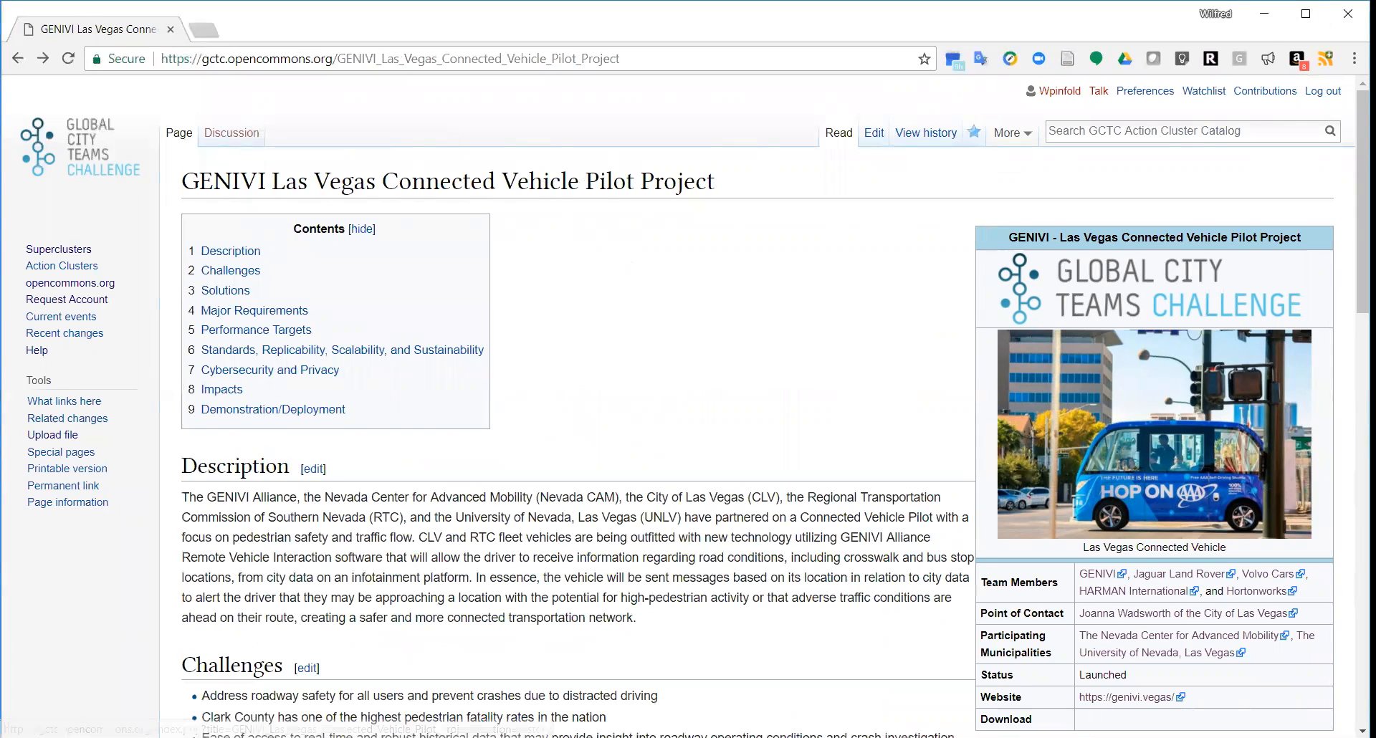
# - Open the GENIVI project page for editing and examine its ActionCluster template fields from title to supercluster and year
pyautogui.click(875, 134)
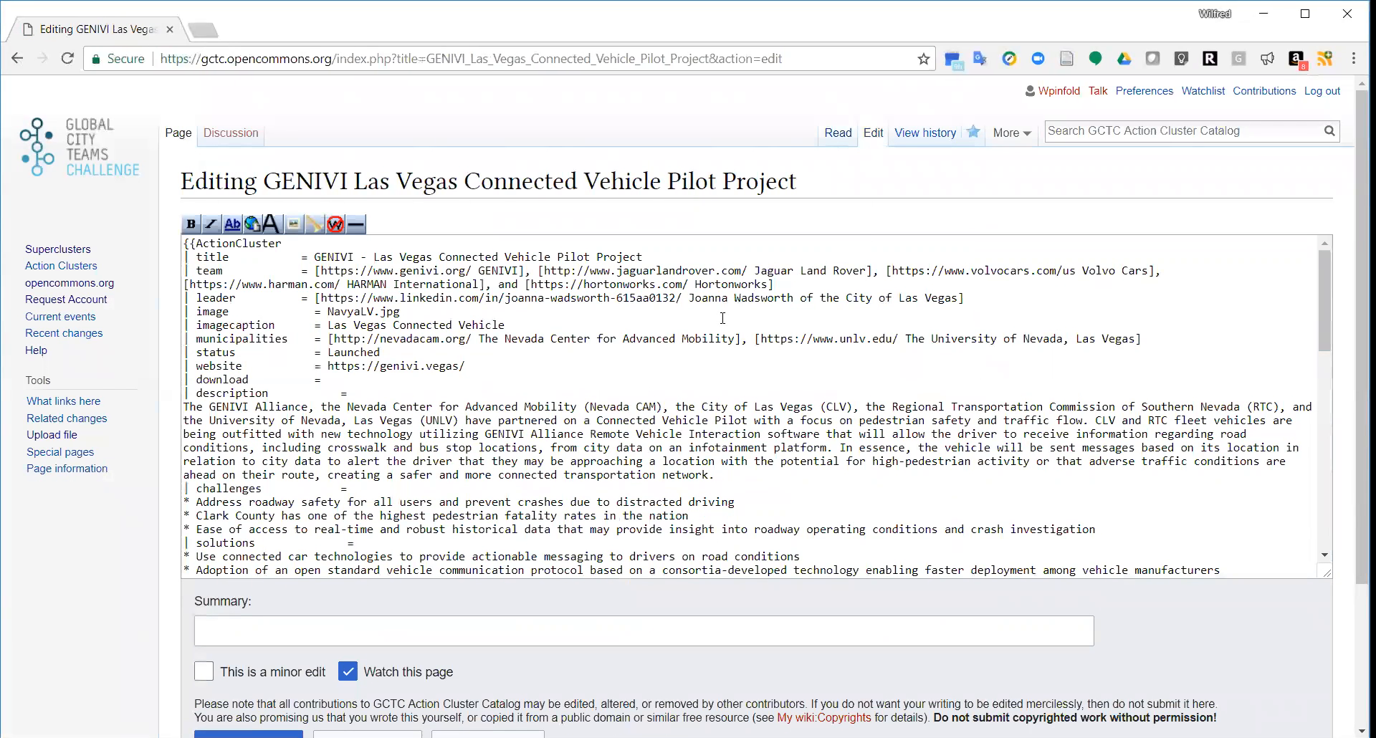
pyautogui.scroll(-3, 722, 318)
pyautogui.scroll(3, 722, 319)
pyautogui.scroll(-1, 388, 414)
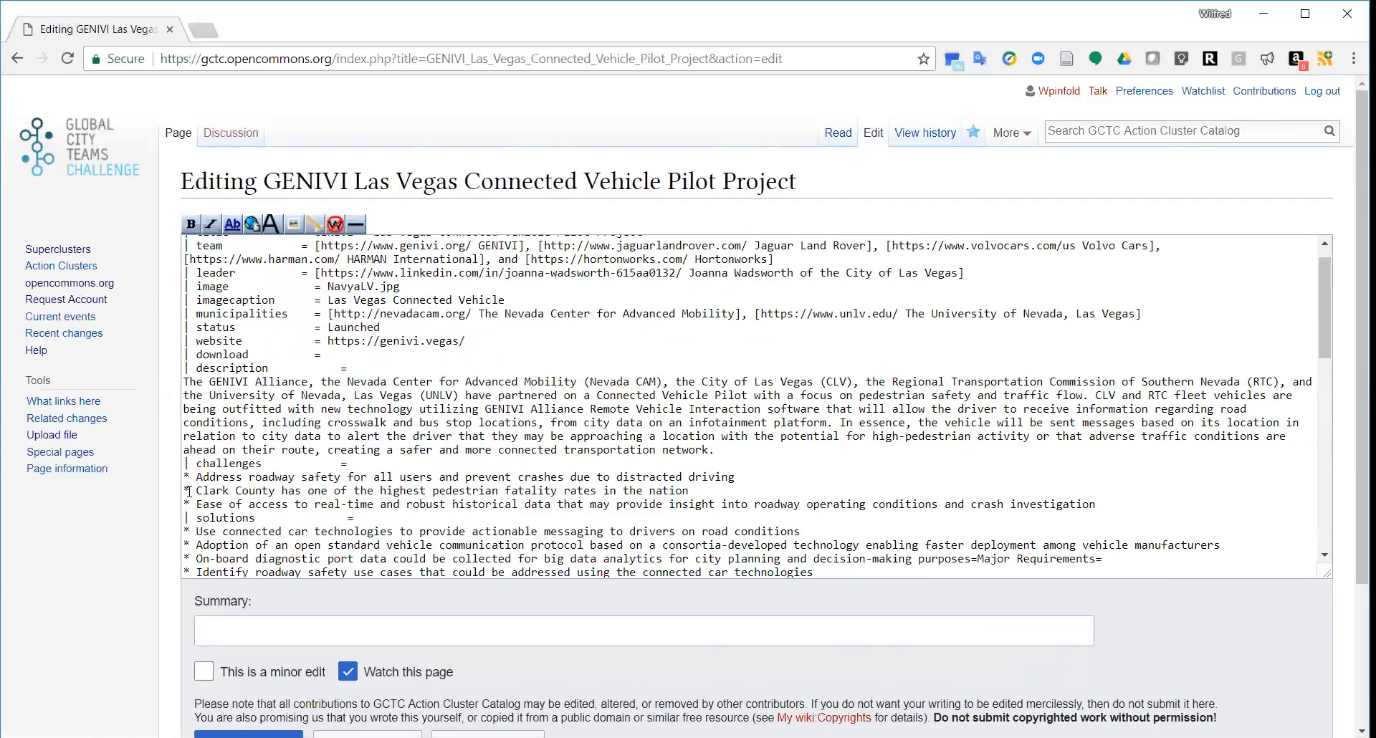
pyautogui.scroll(-1, 188, 492)
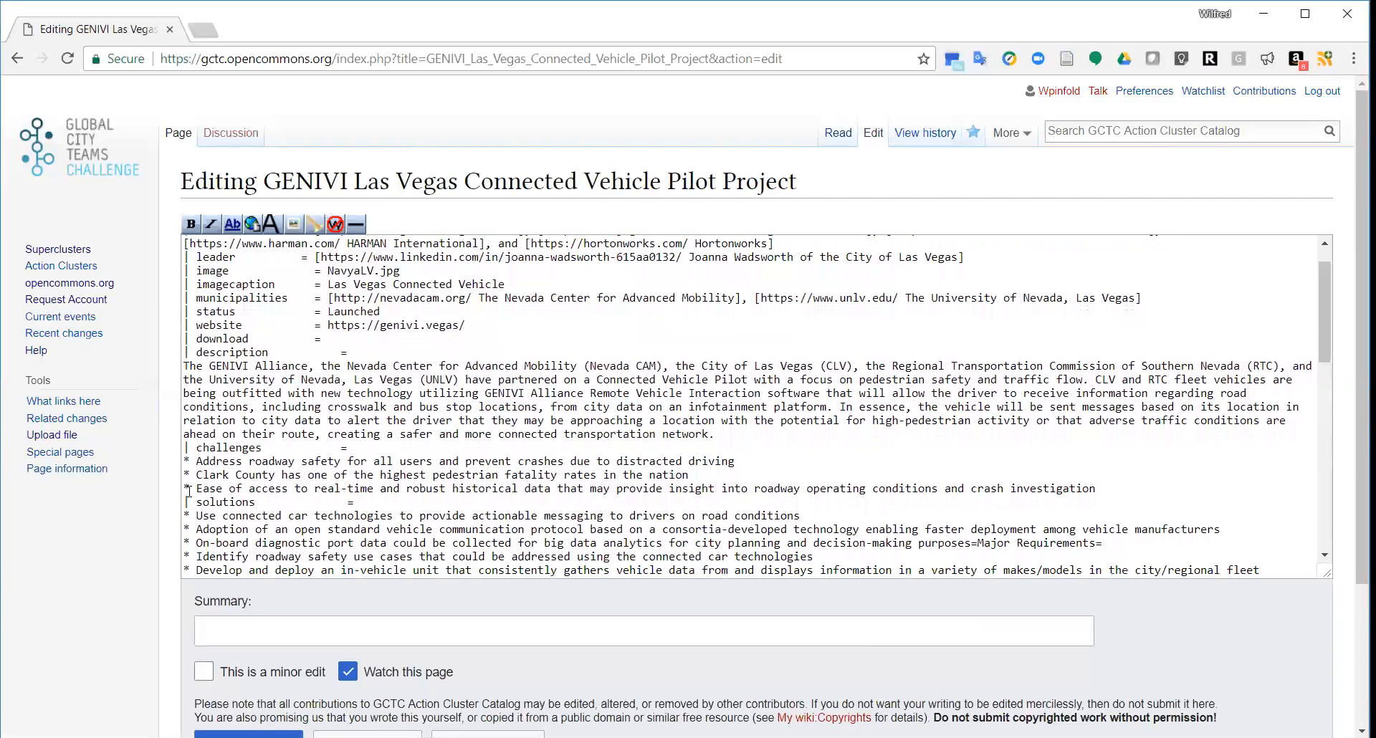
pyautogui.scroll(-6, 189, 491)
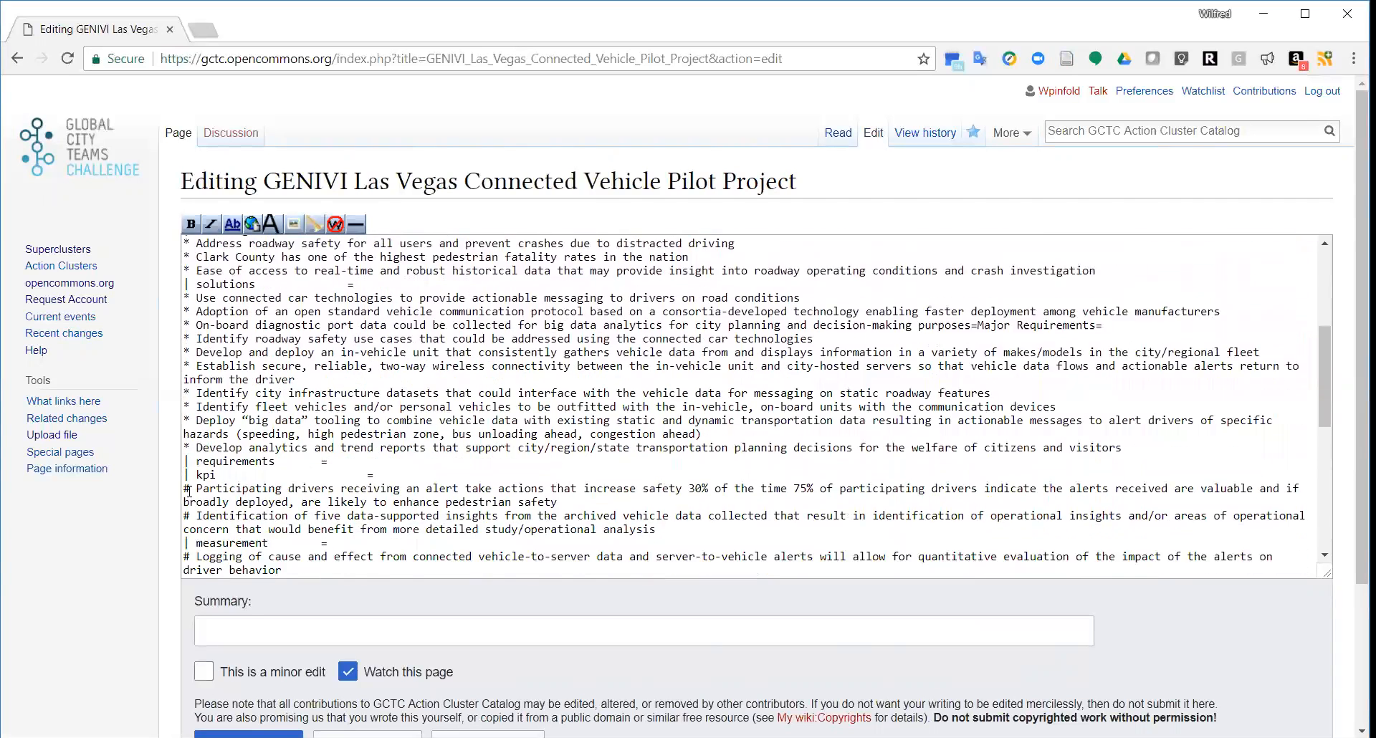
pyautogui.scroll(-7, 188, 492)
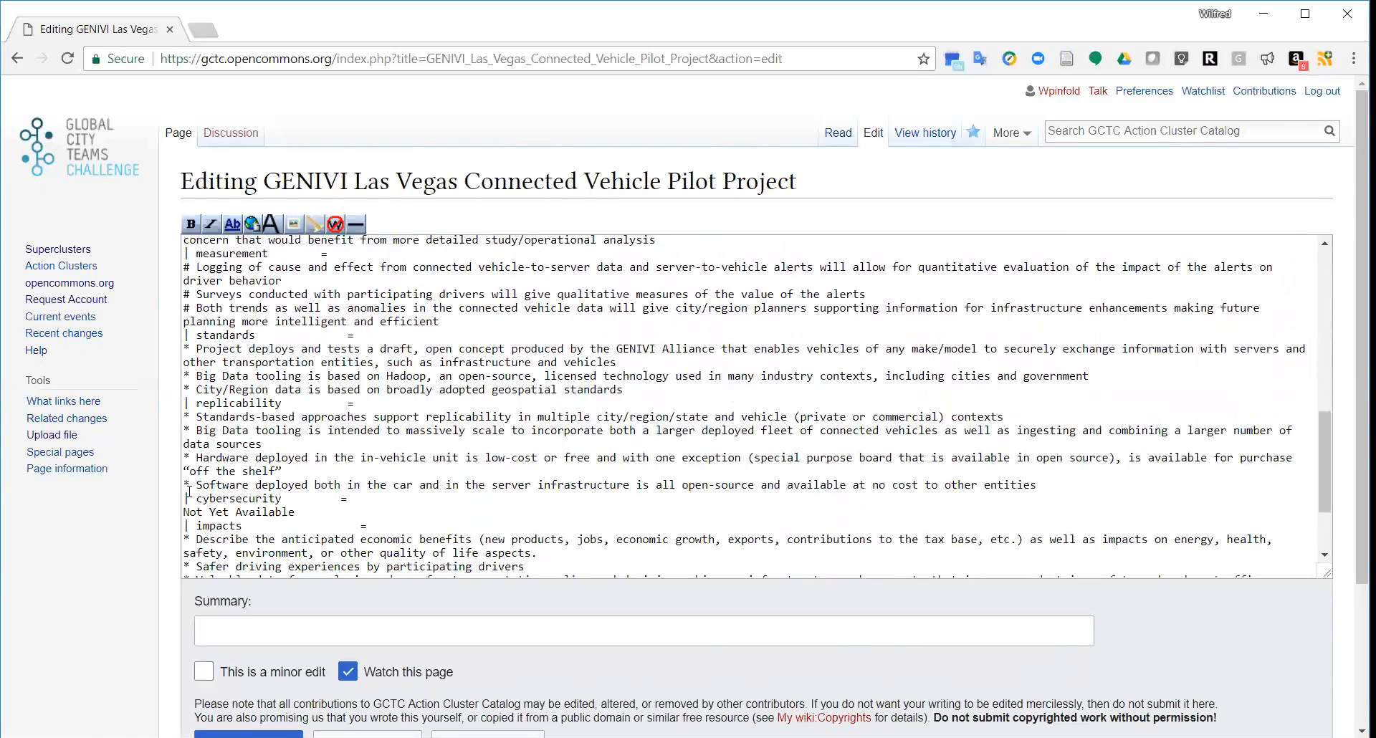
pyautogui.scroll(-2, 189, 492)
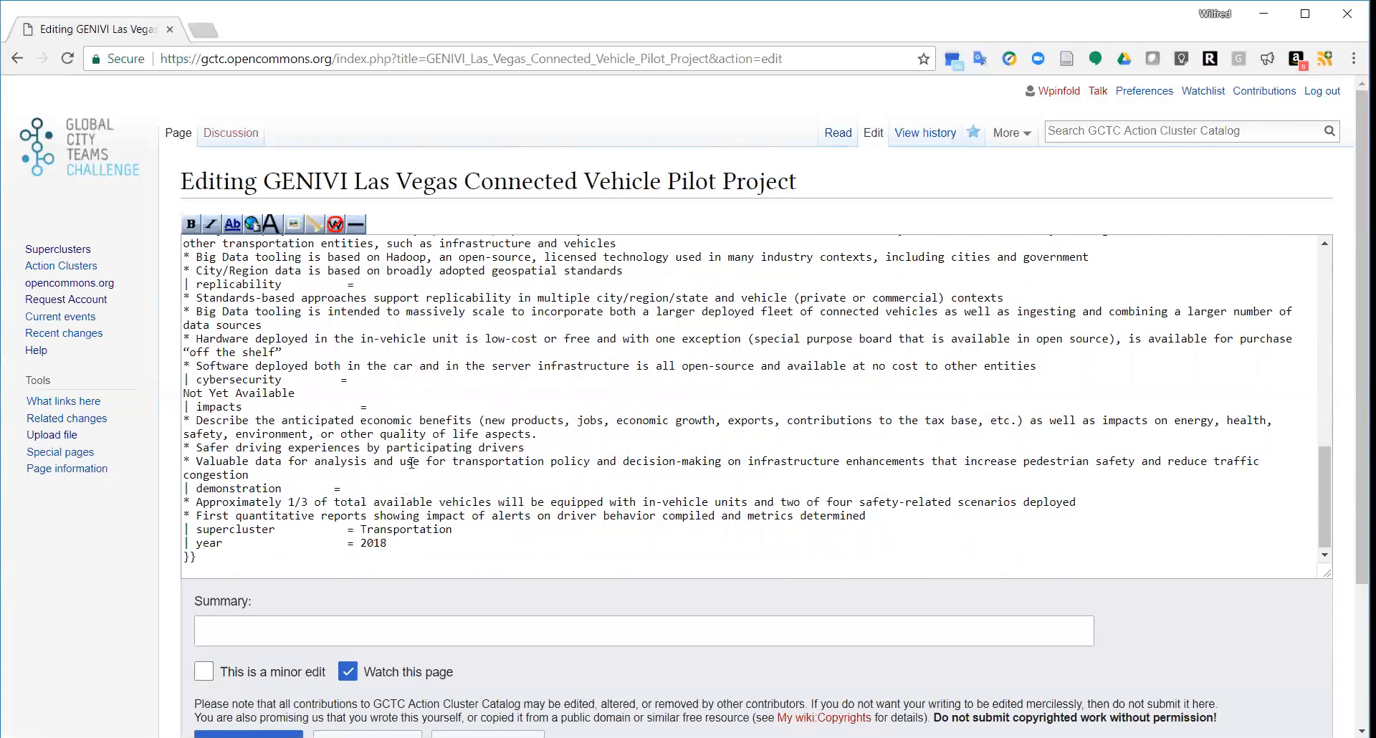
pyautogui.scroll(3, 411, 463)
pyautogui.scroll(4, 411, 463)
pyautogui.scroll(-7, 411, 463)
# - Preview the GENIVI page edit and review the rendered sections from Demonstration/Deployment back up to Description
pyautogui.scroll(-2, 393, 602)
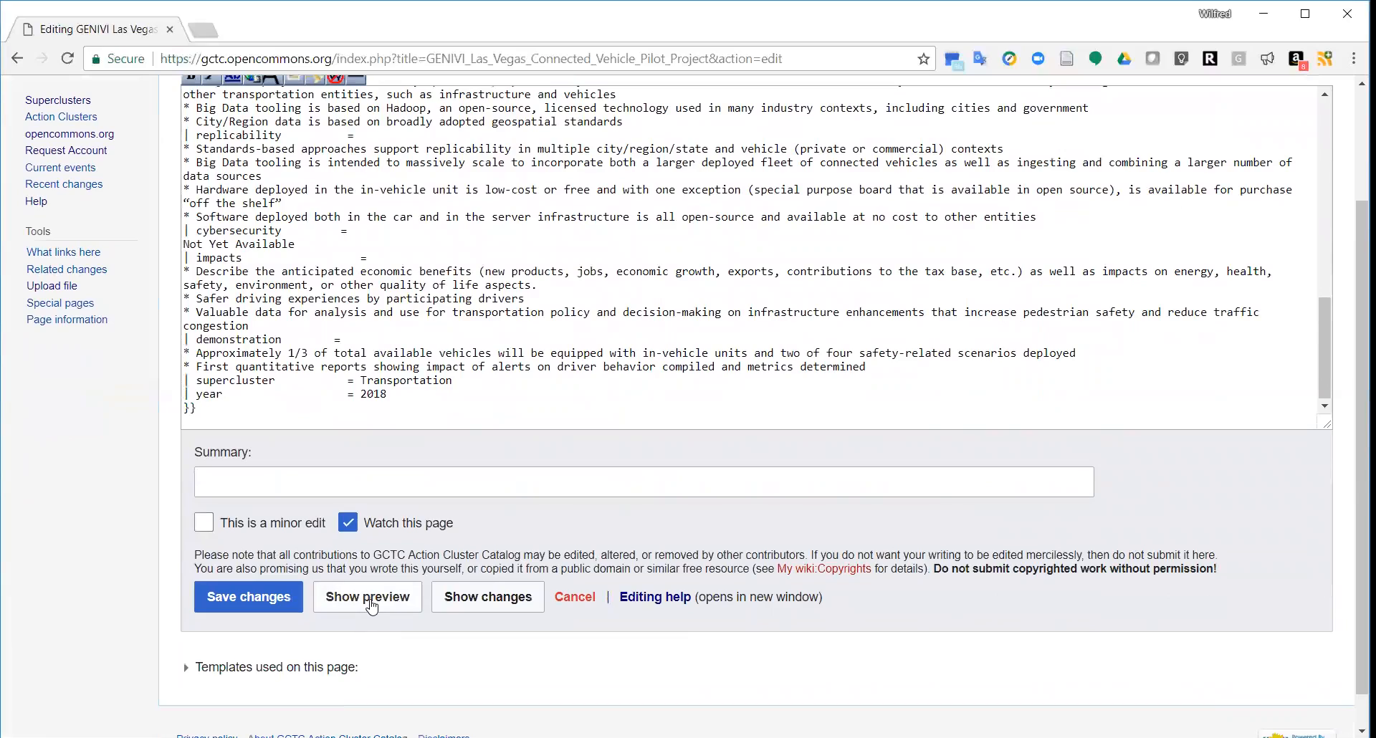
pyautogui.click(372, 607)
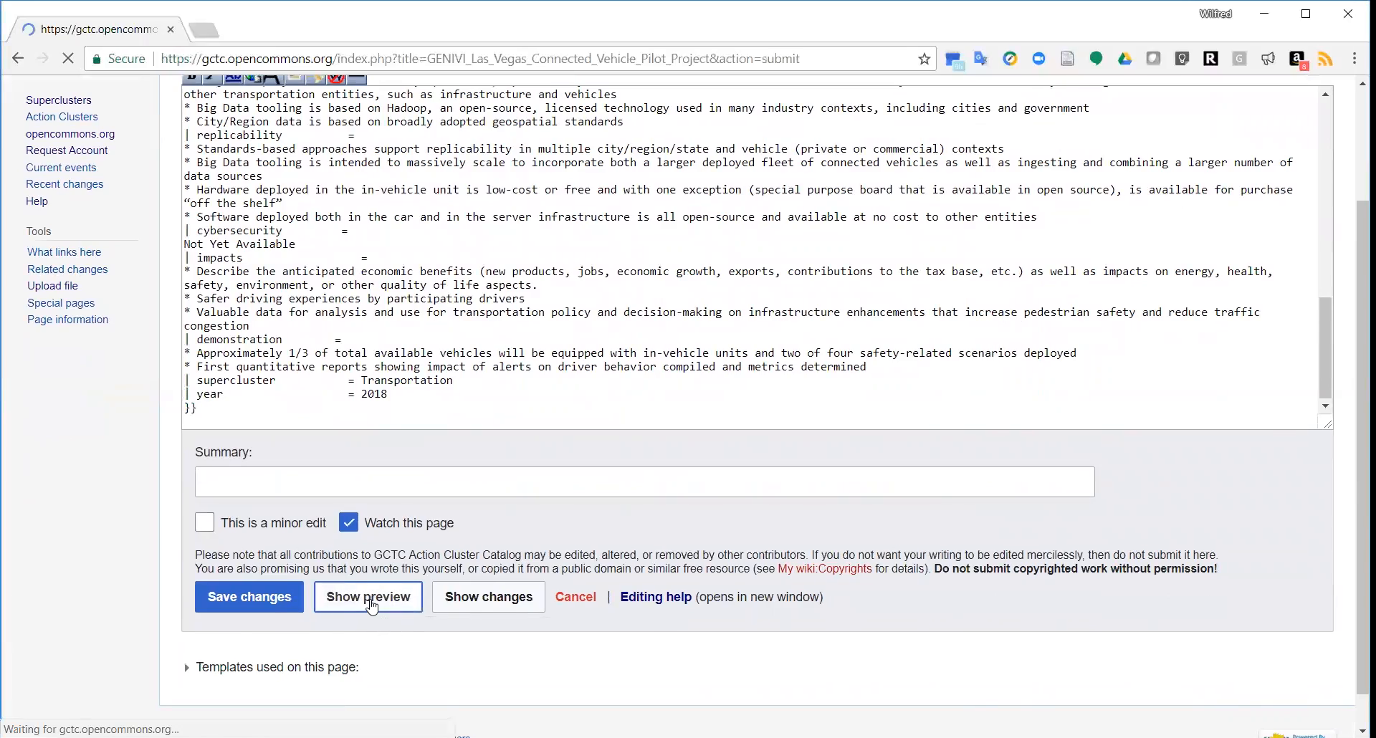
pyautogui.scroll(-5, 371, 607)
pyautogui.scroll(-10, 371, 606)
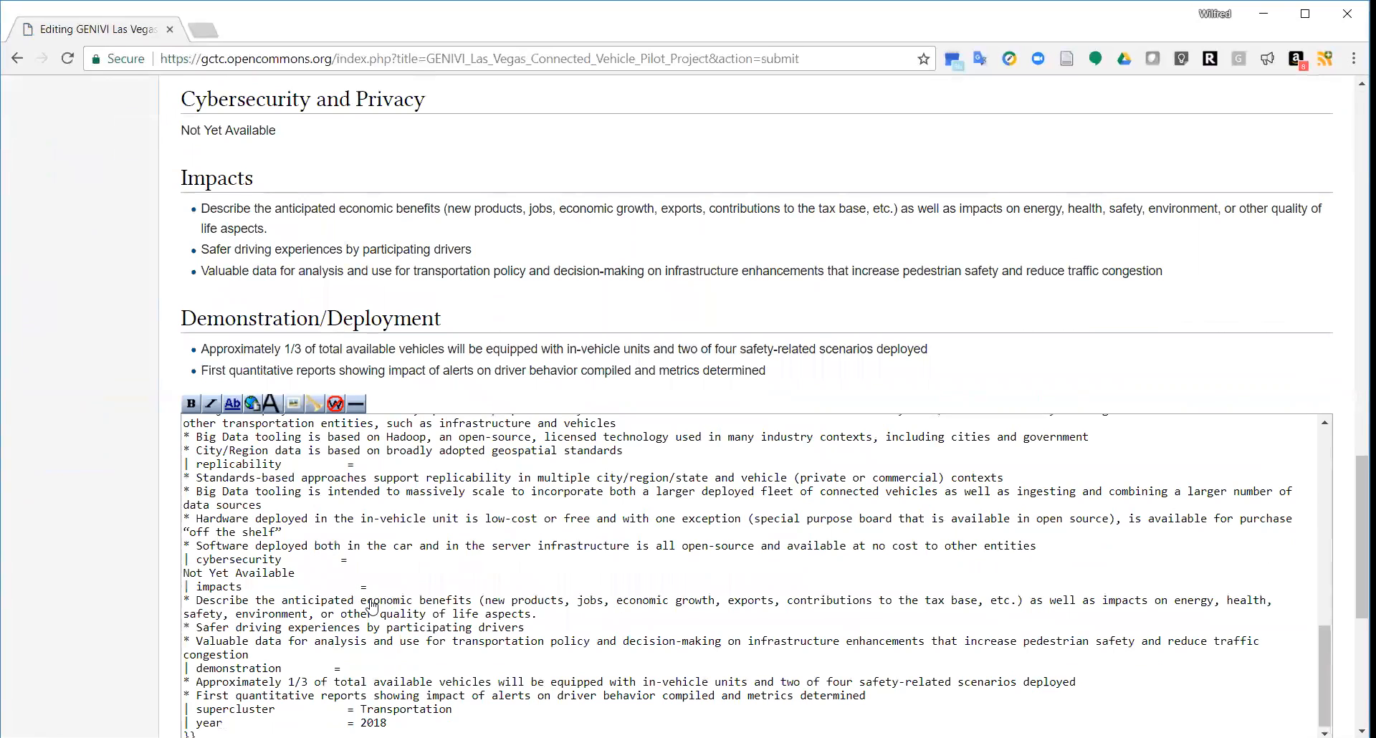
pyautogui.scroll(10, 372, 607)
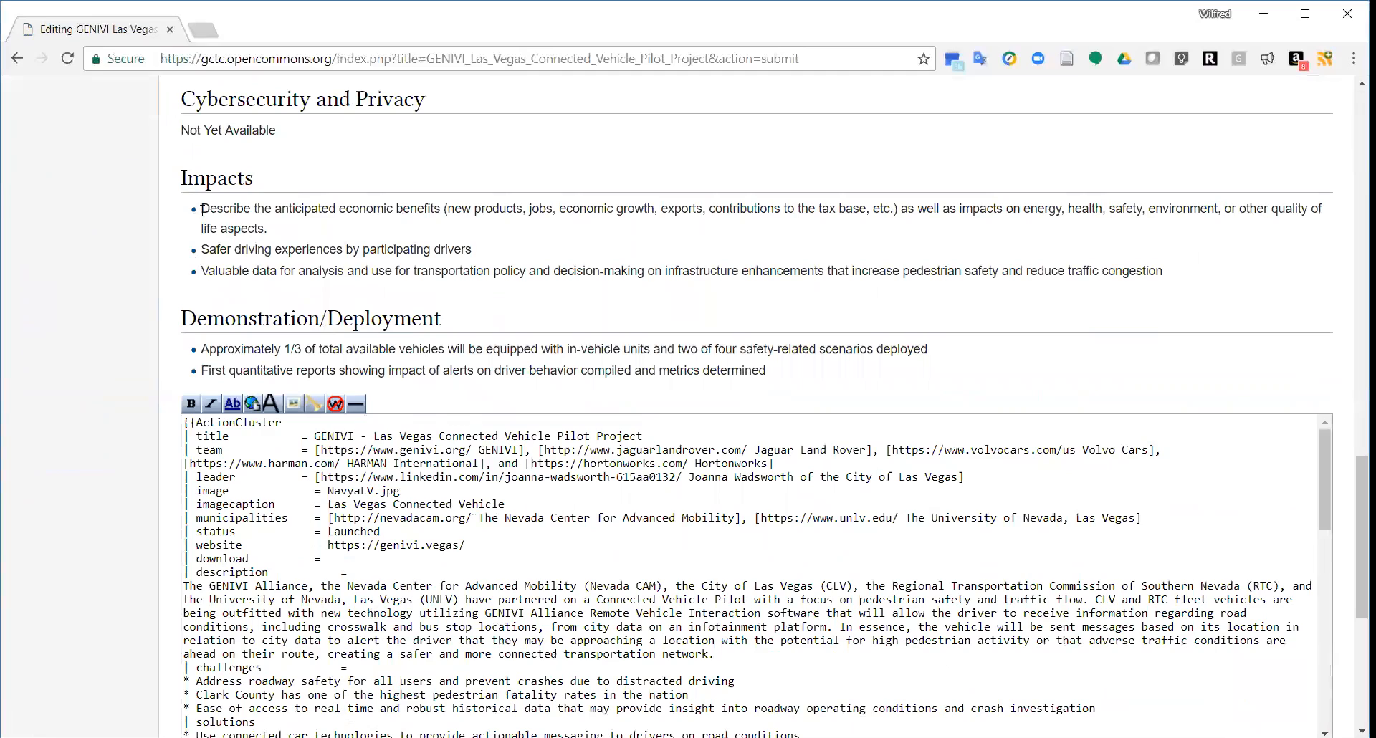
pyautogui.scroll(2, 131, 290)
pyautogui.scroll(6, 131, 289)
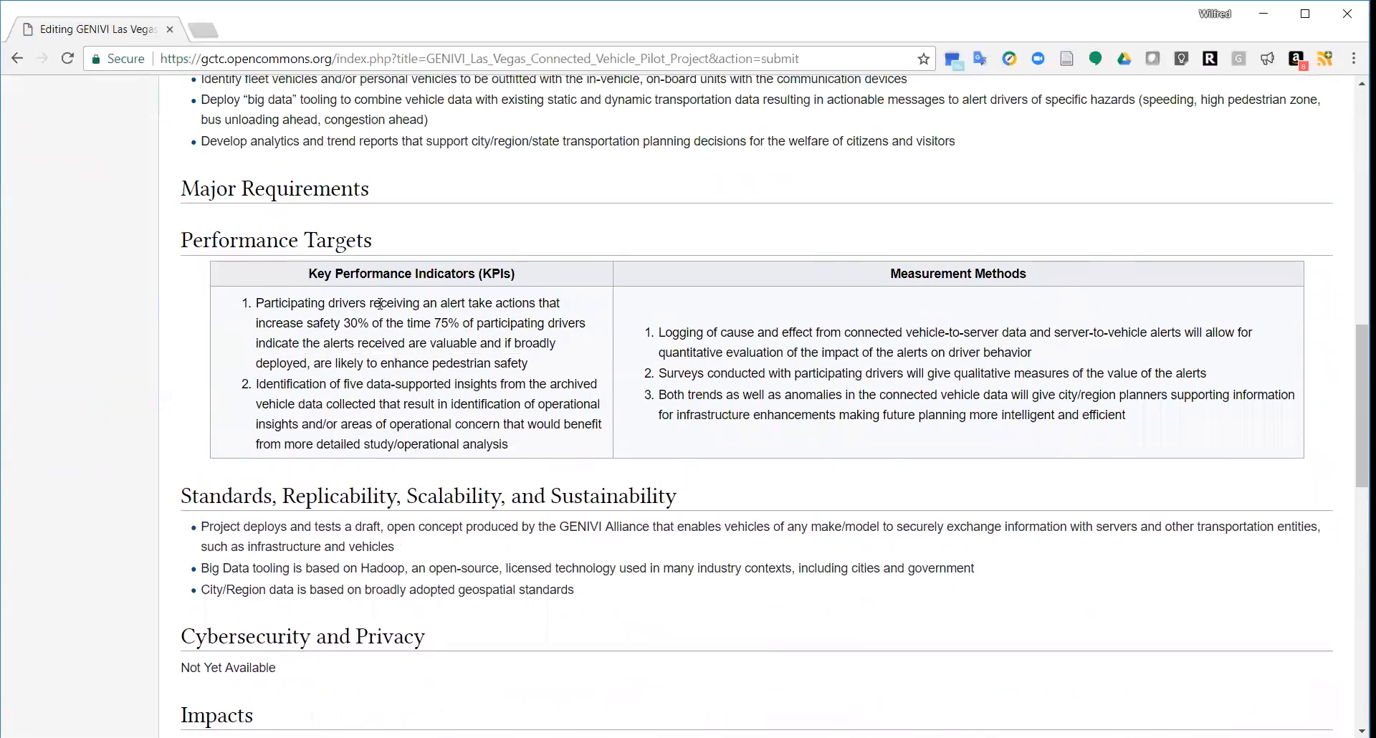
pyautogui.scroll(2, 479, 196)
pyautogui.scroll(6, 478, 197)
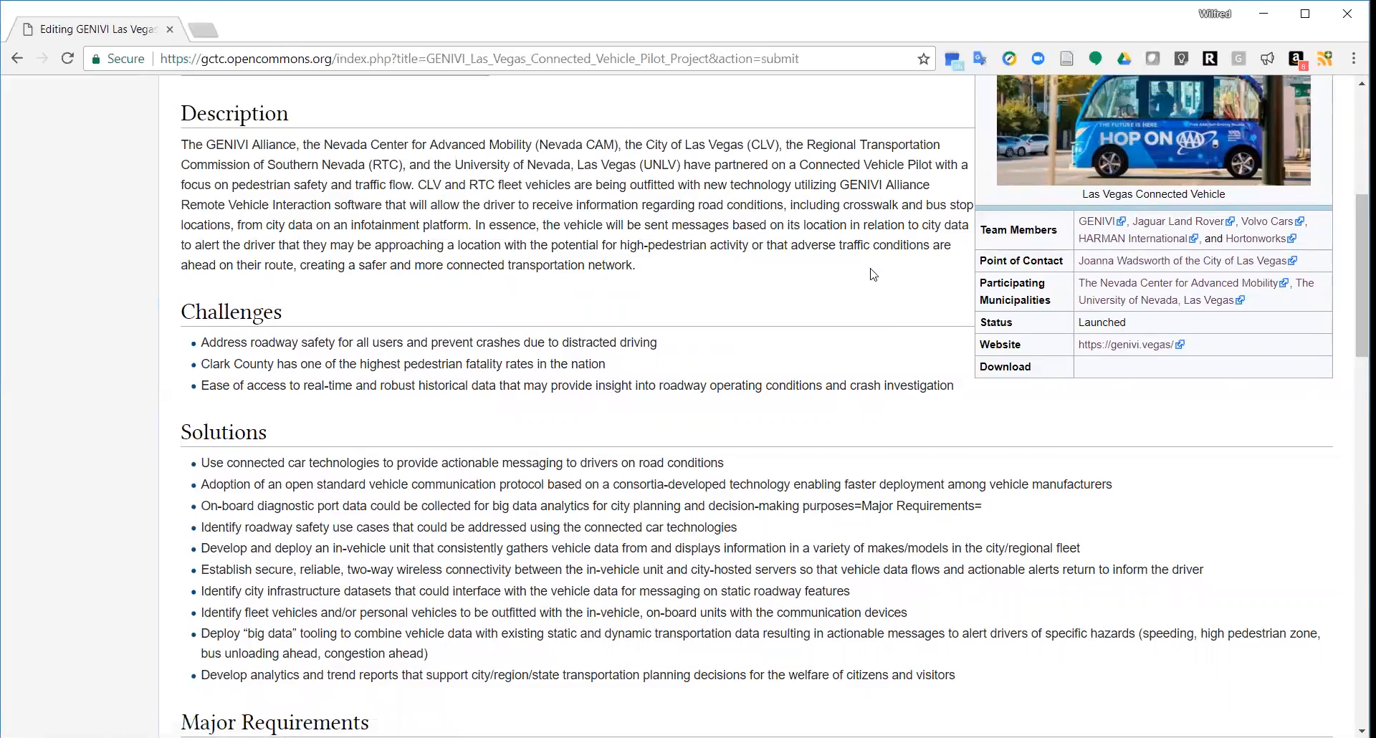
# - Look over the rest of the previewed page and save it
pyautogui.scroll(-4, 861, 267)
pyautogui.scroll(-4, 861, 267)
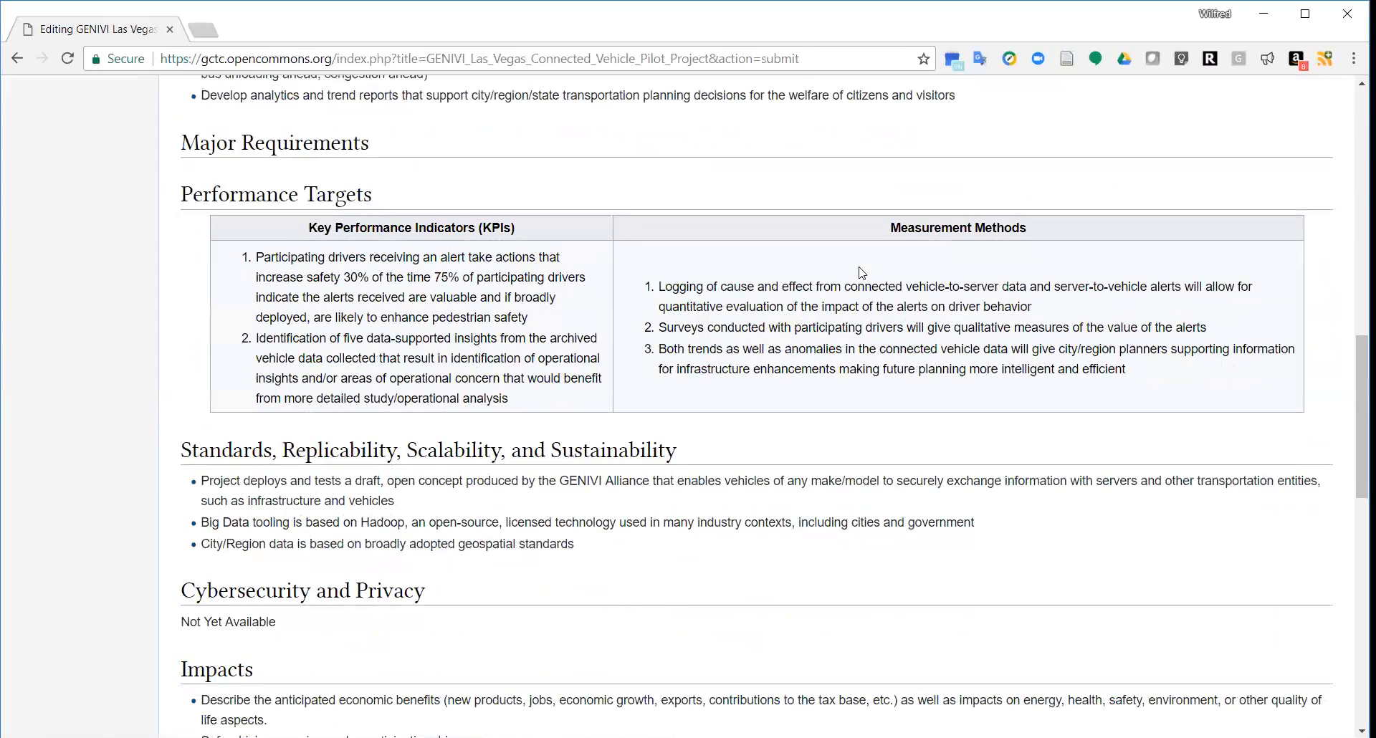
pyautogui.scroll(-5, 861, 273)
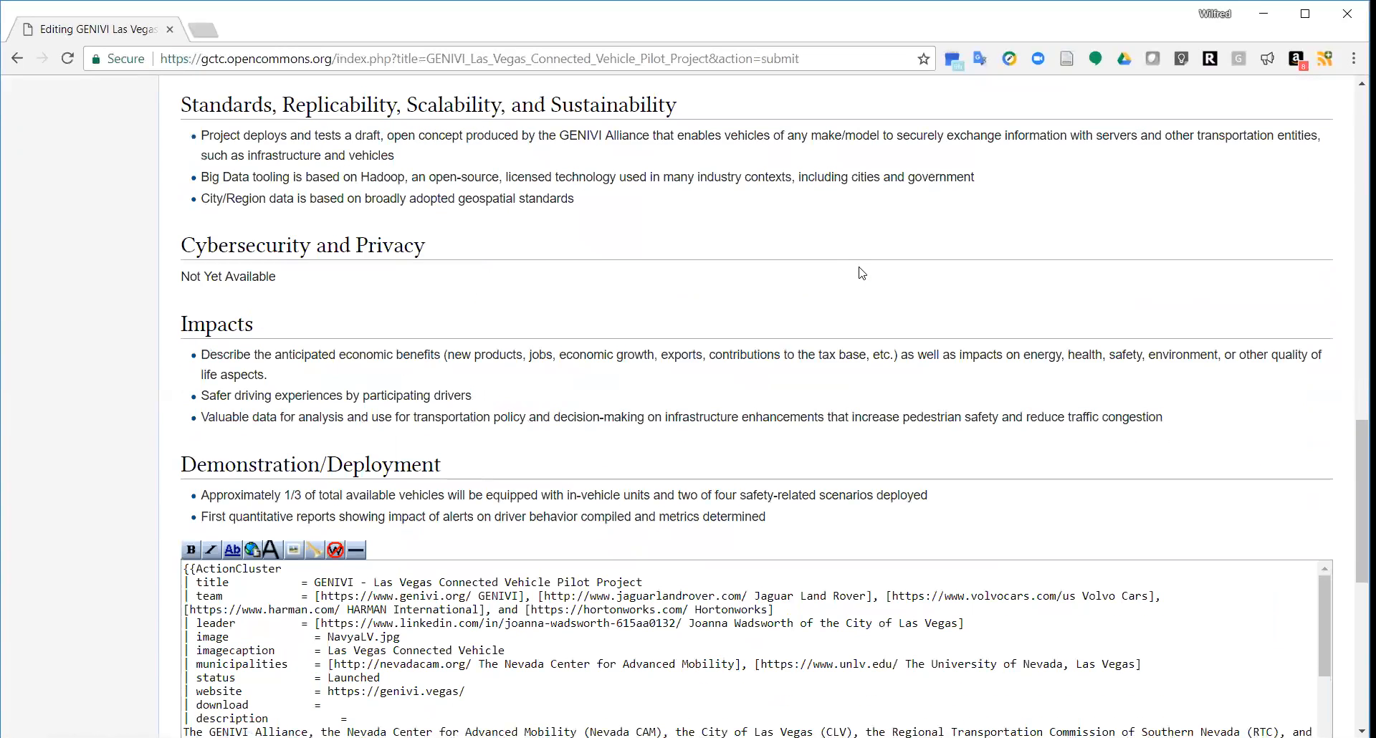
pyautogui.scroll(-8, 861, 273)
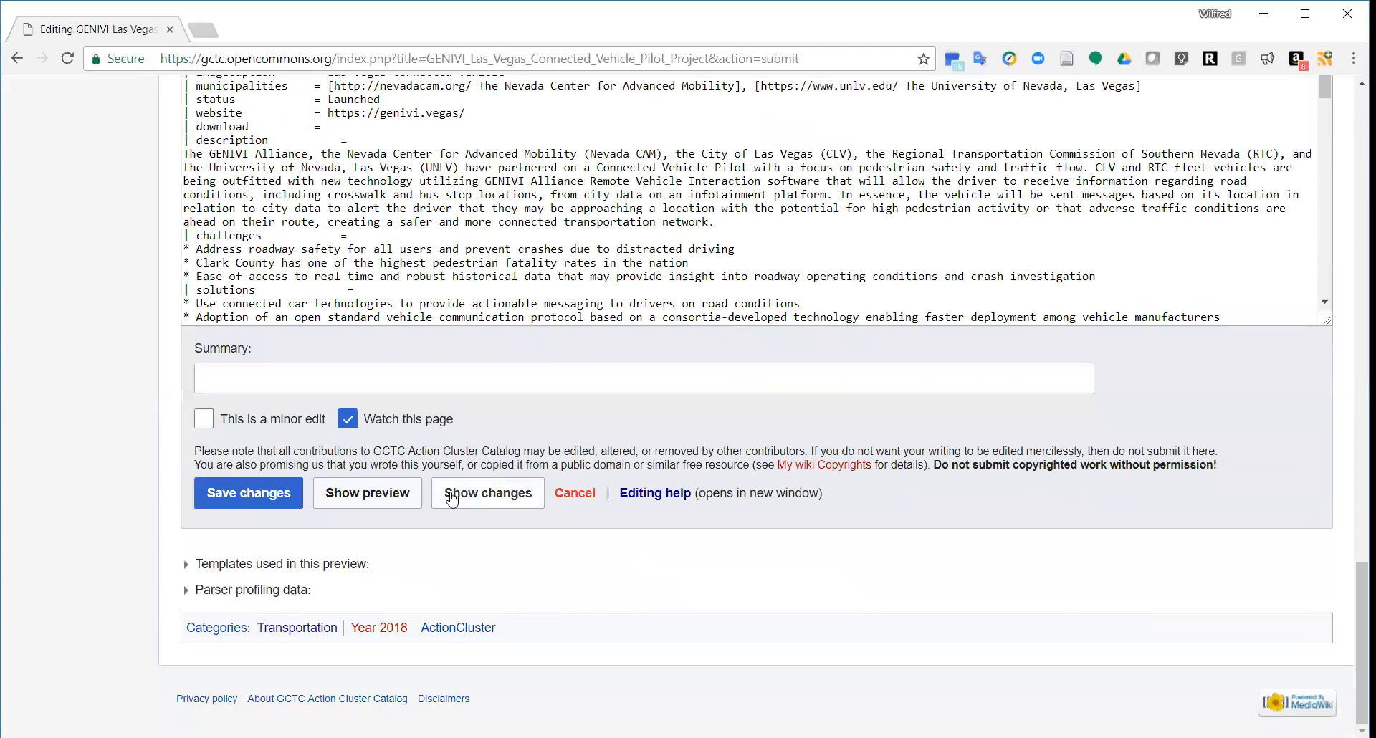
pyautogui.click(265, 503)
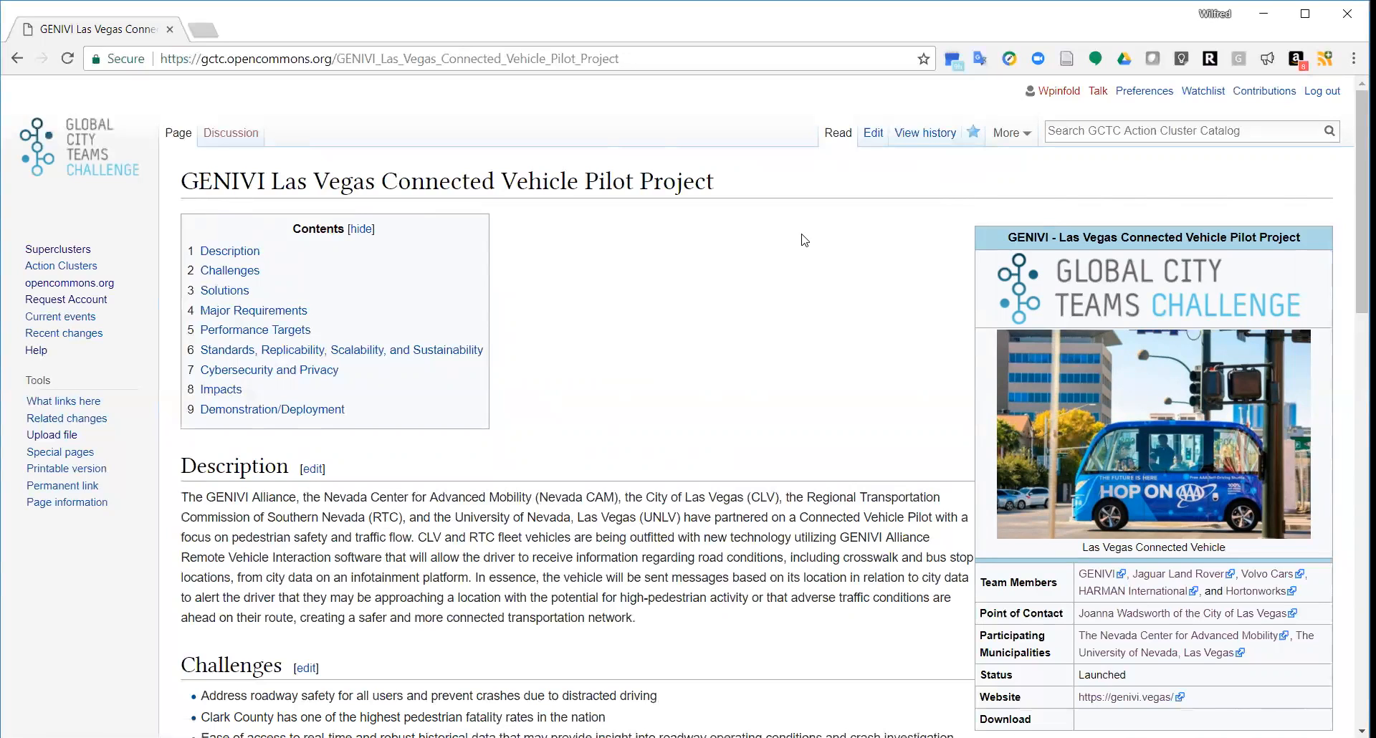
# - View the GENIVI page's revision history and its discussion page, returning to the project page after each
pyautogui.click(928, 135)
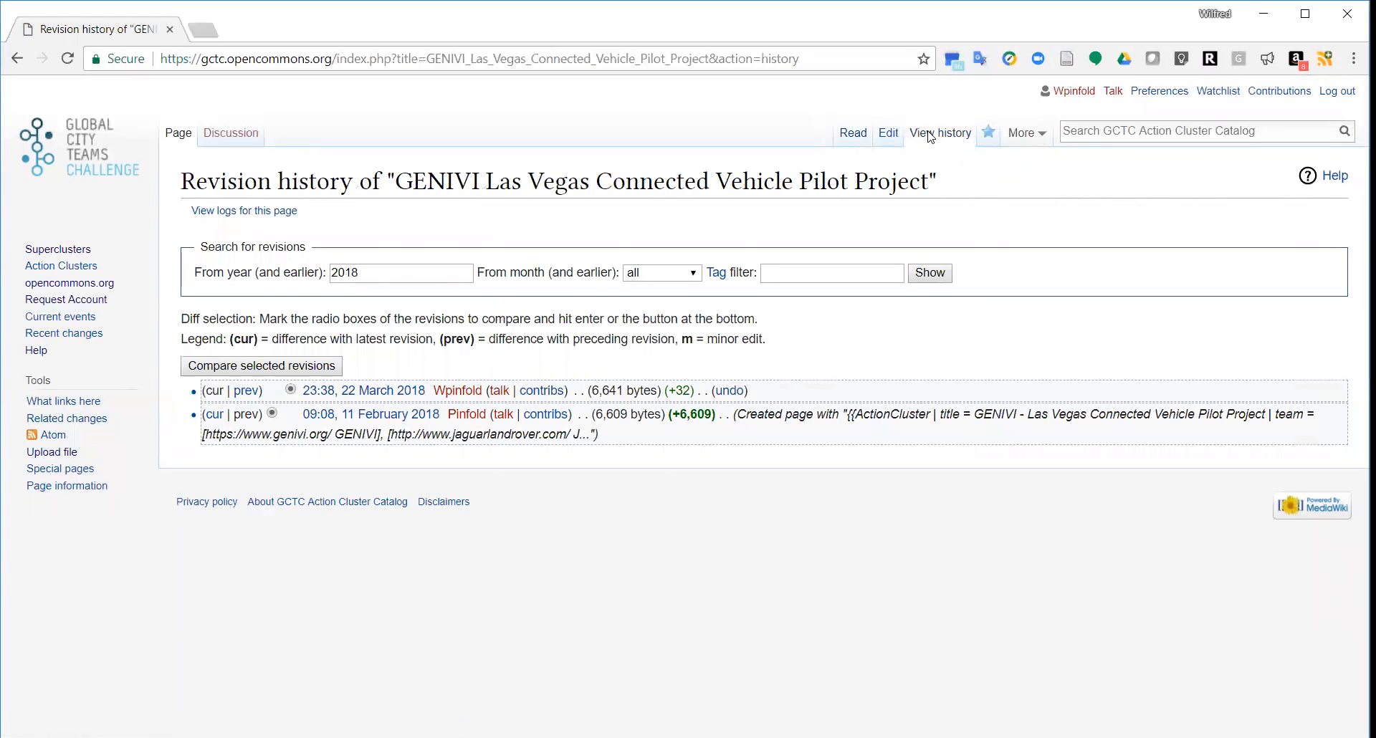
pyautogui.click(857, 136)
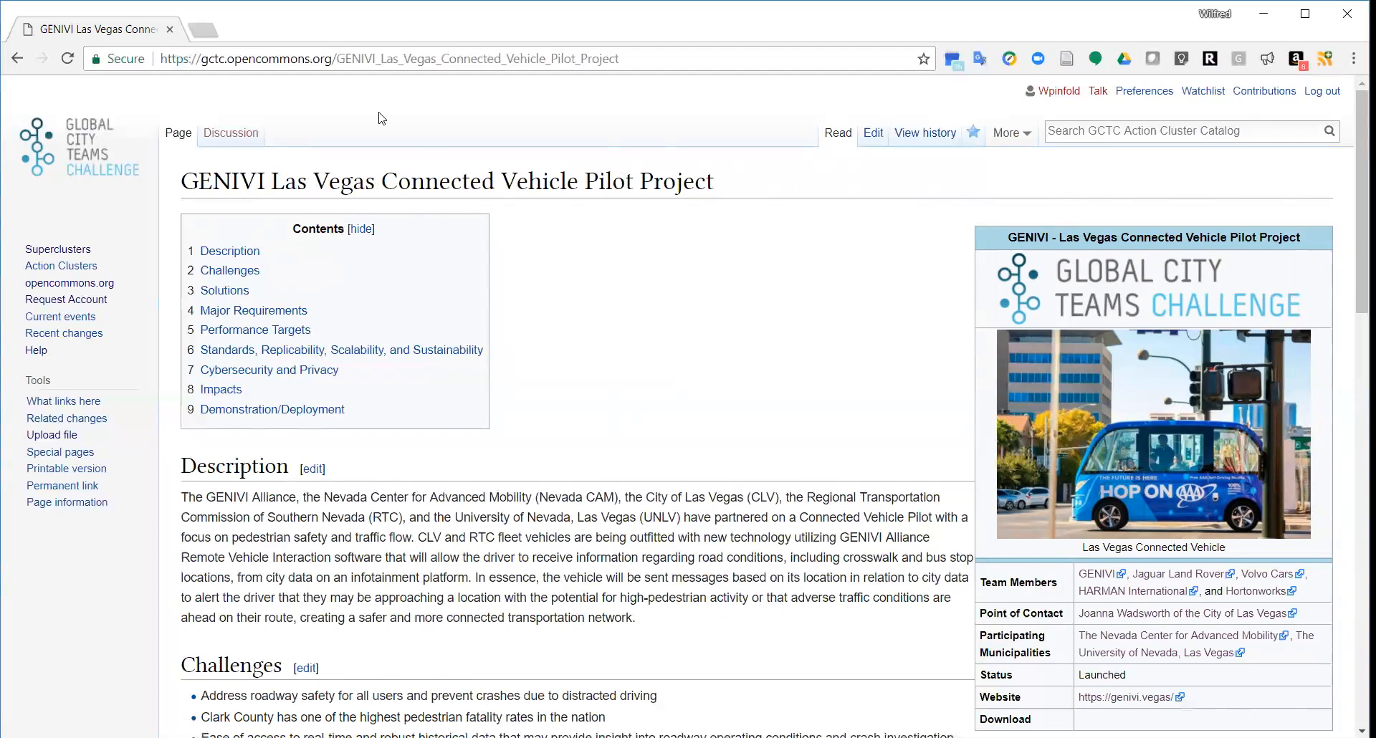
pyautogui.click(247, 144)
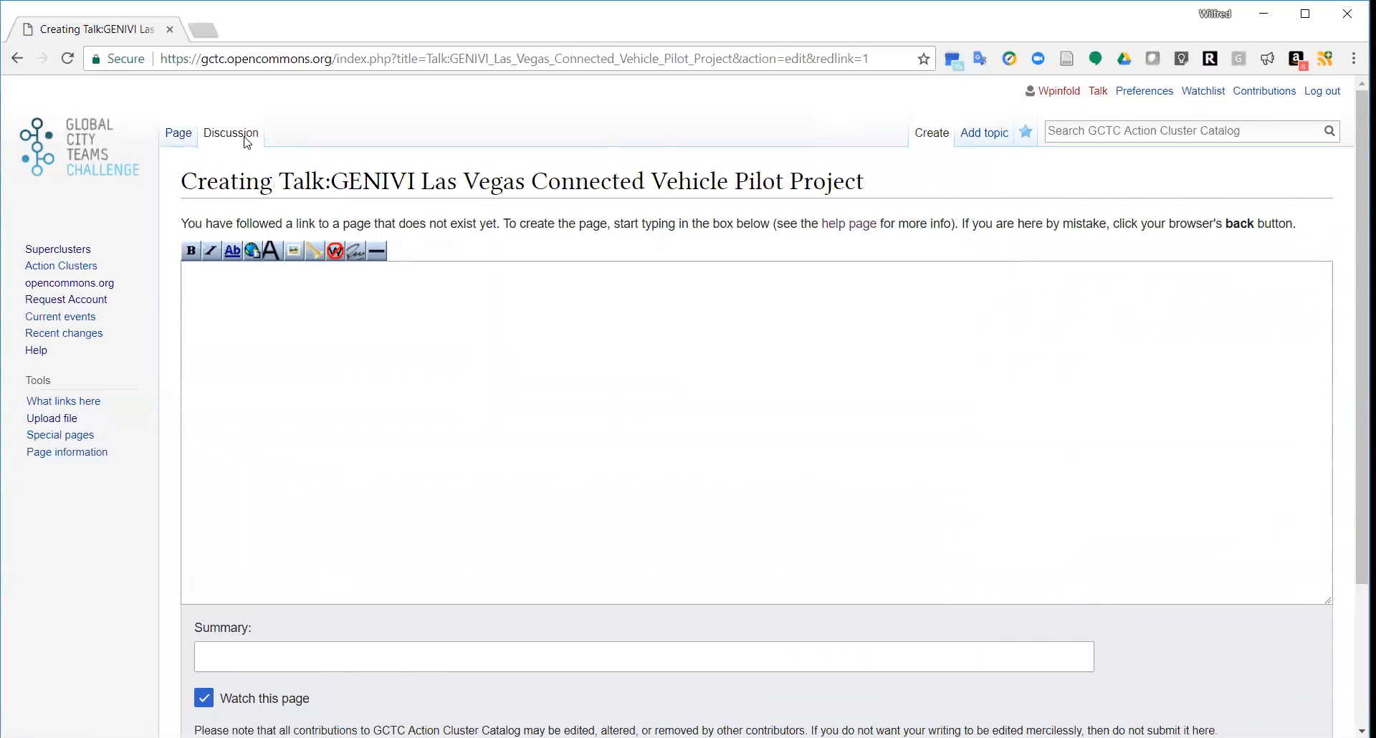
pyautogui.click(180, 134)
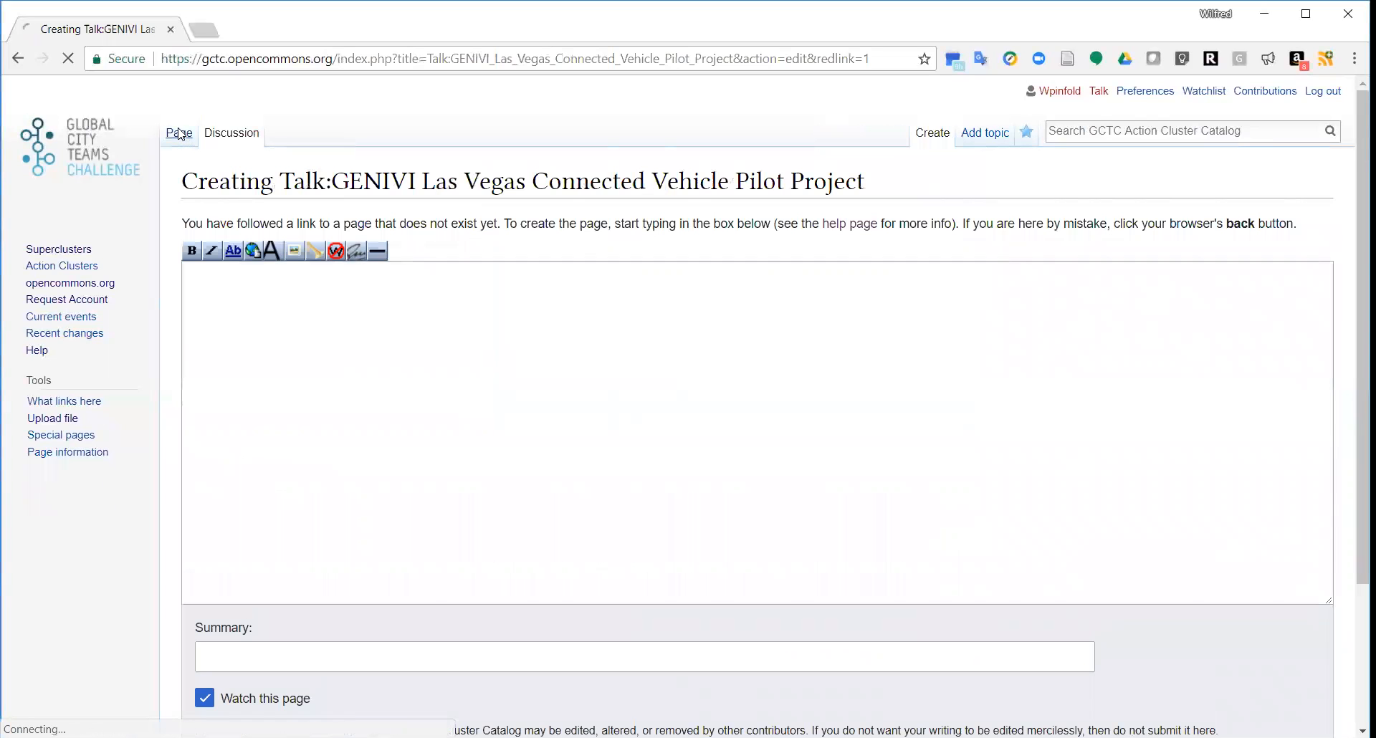